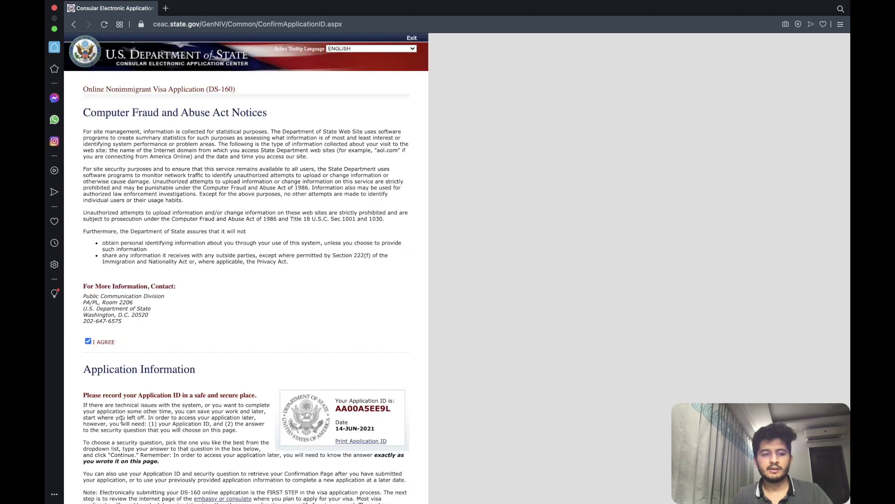
left_click(139, 401)
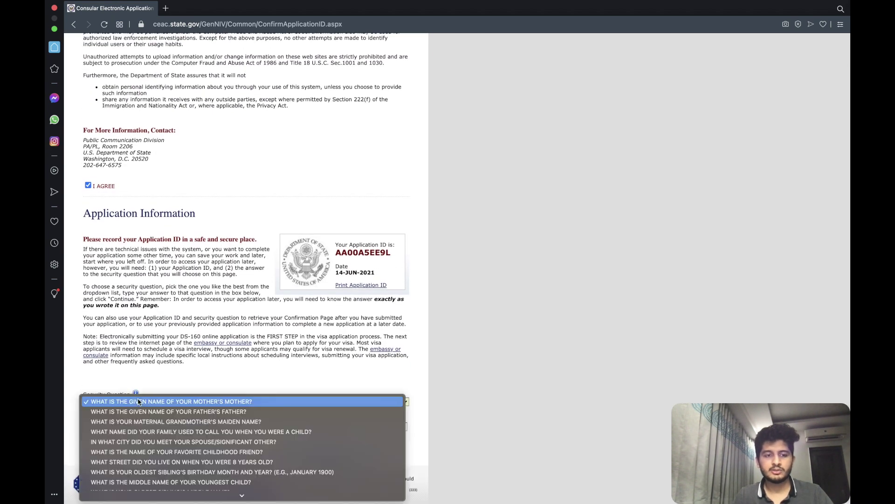
scroll(150, 435, "down", 5)
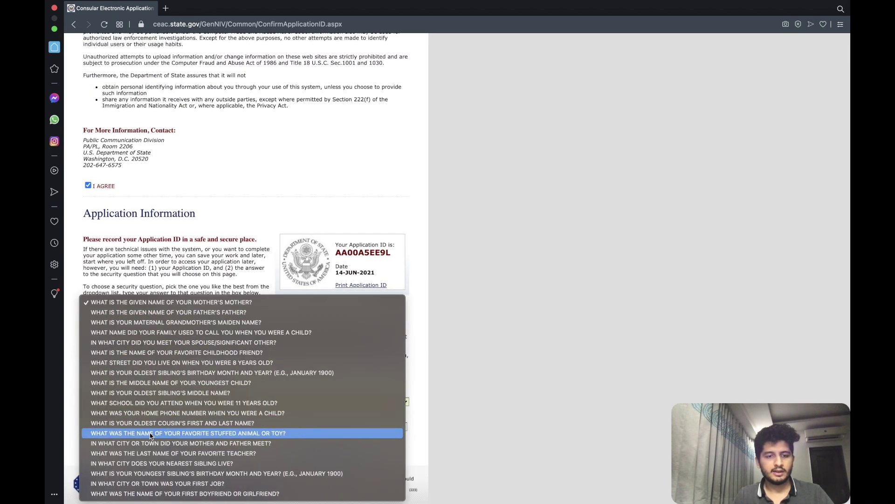
left_click(167, 484)
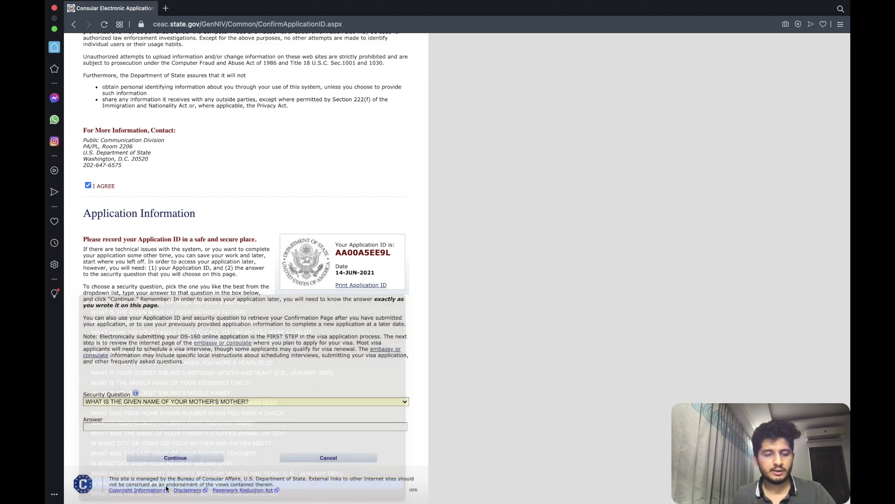
left_click(150, 428)
type("CHENNAI")
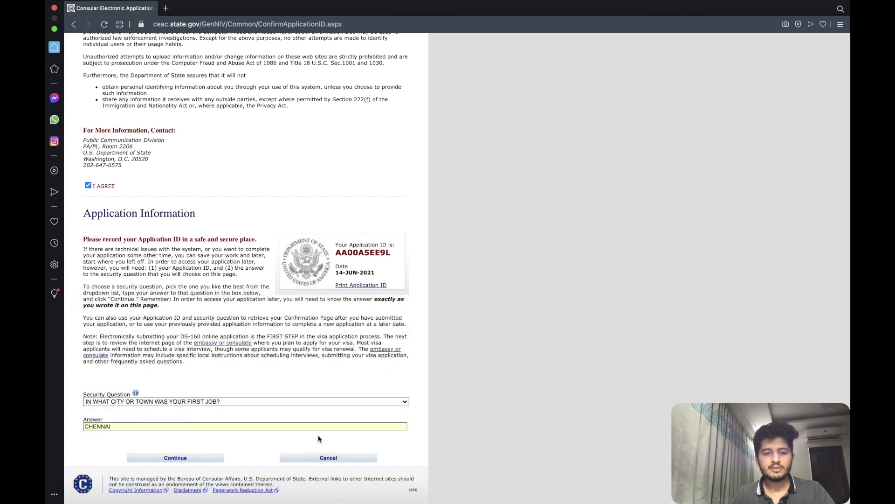
left_click(204, 459)
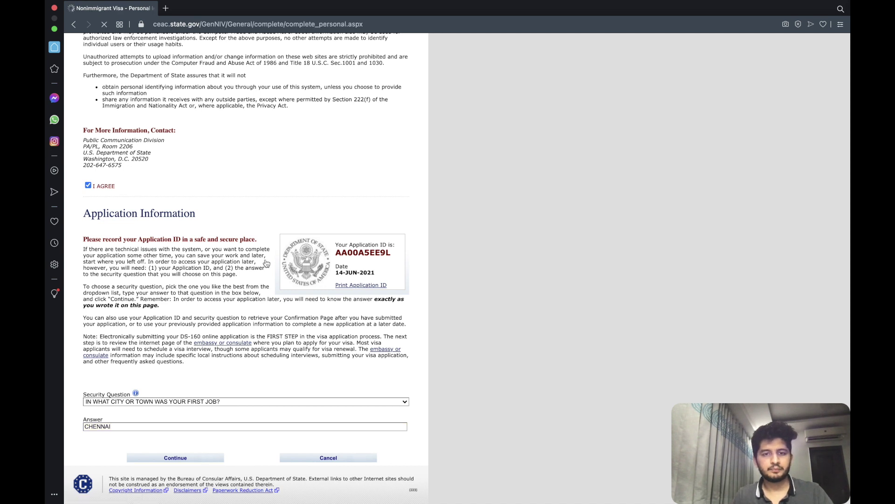
scroll(236, 228, "down", 1)
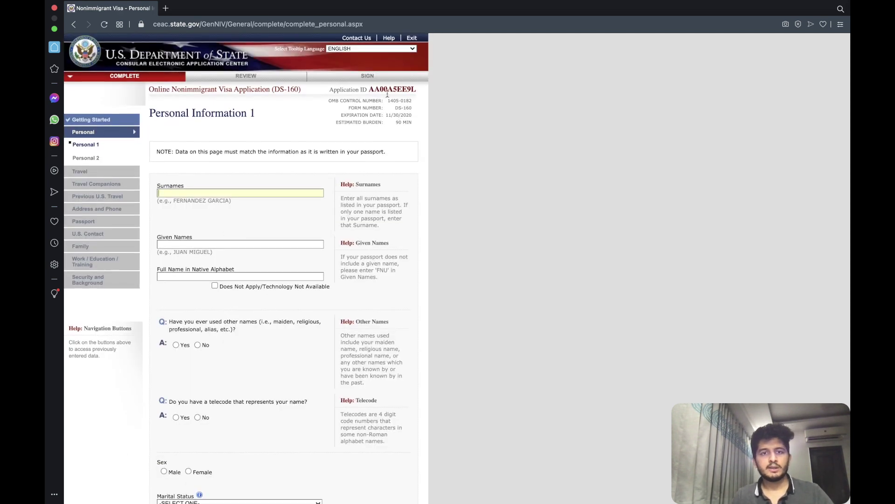
Note the application ID, then enter the applicant's surname and given names.
left_click_drag(370, 89, 420, 92)
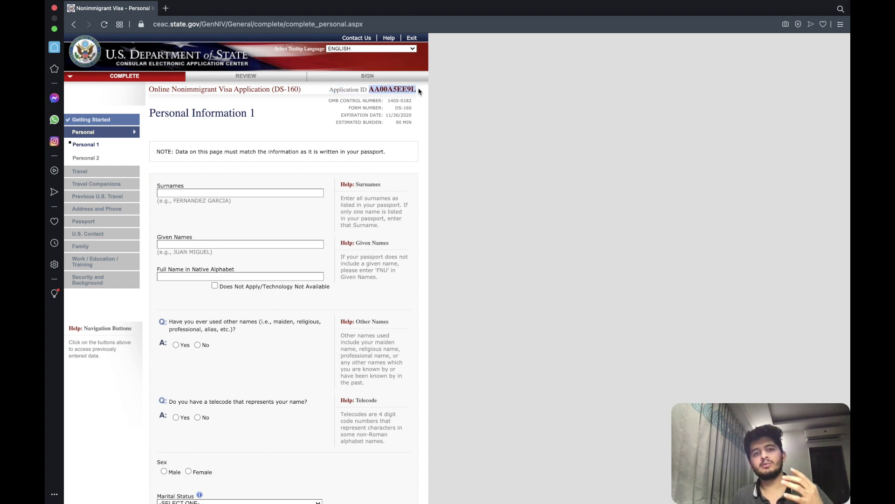
left_click(274, 122)
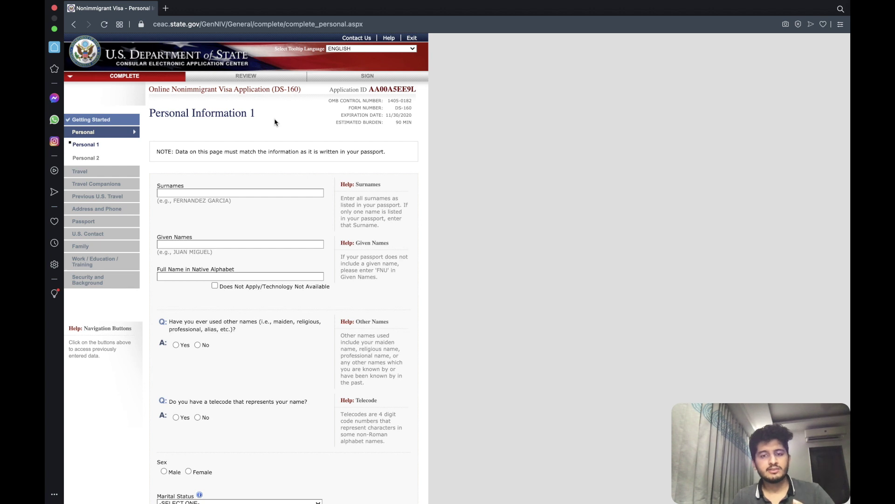
scroll(248, 186, "down", 5)
scroll(218, 214, "up", 5)
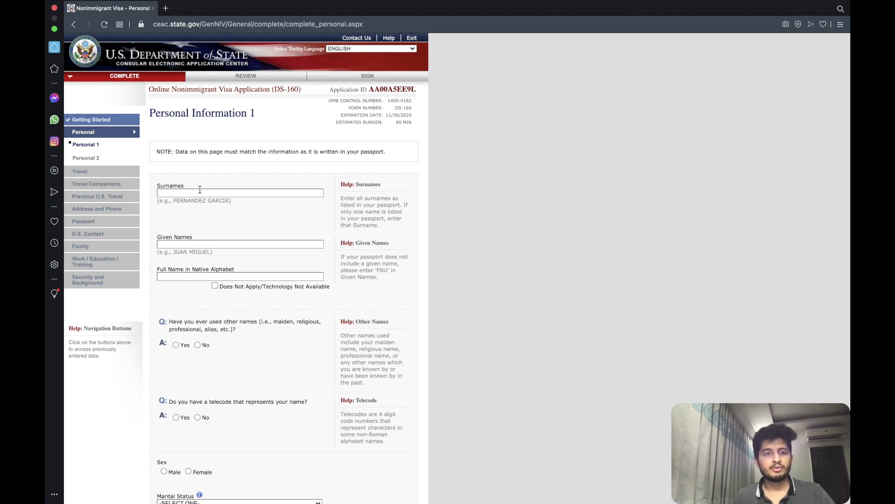
double_click(209, 193)
key("Tab")
Mark the native-alphabet name not applicable and answer No to other names and telecode.
scroll(198, 233, "down", 1)
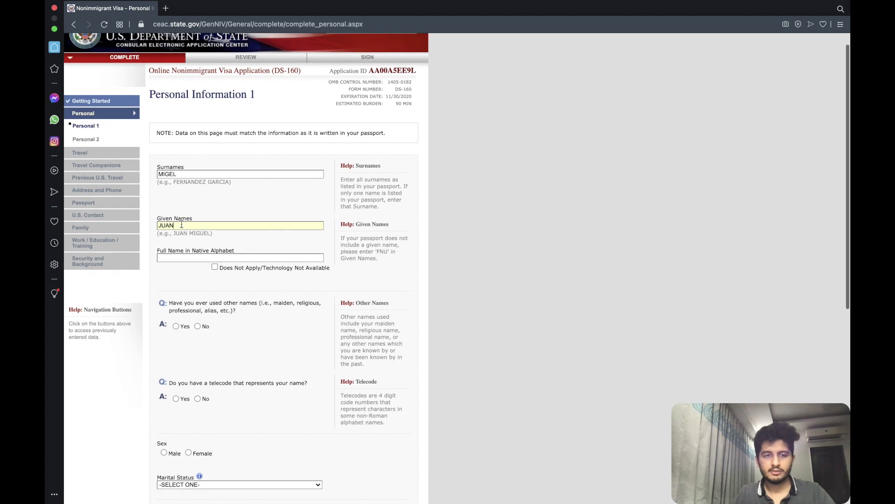
scroll(202, 259, "down", 5)
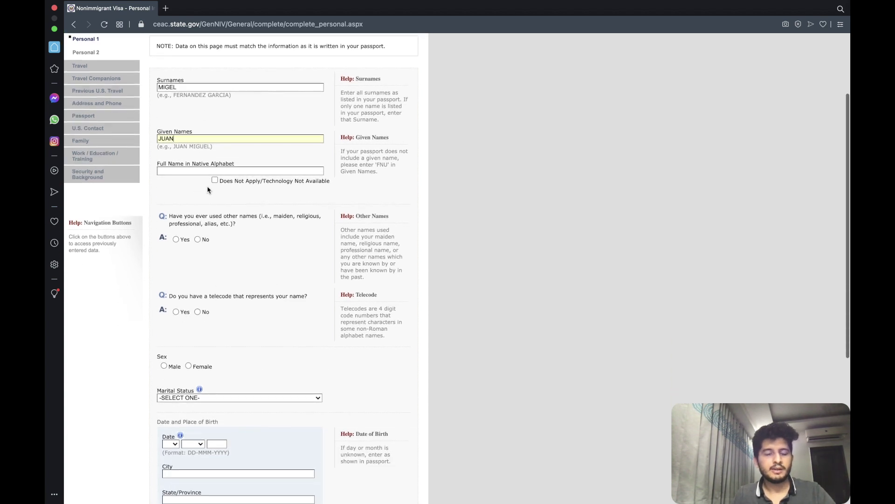
left_click(215, 180)
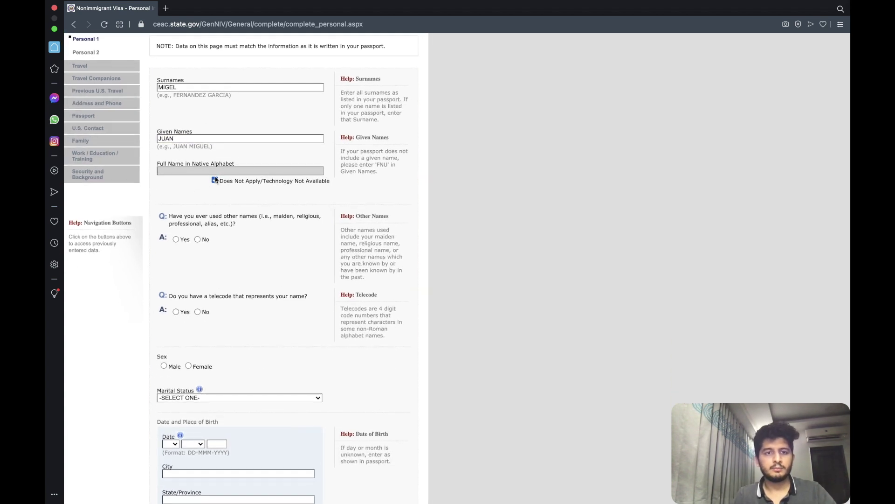
scroll(216, 180, "left", 3)
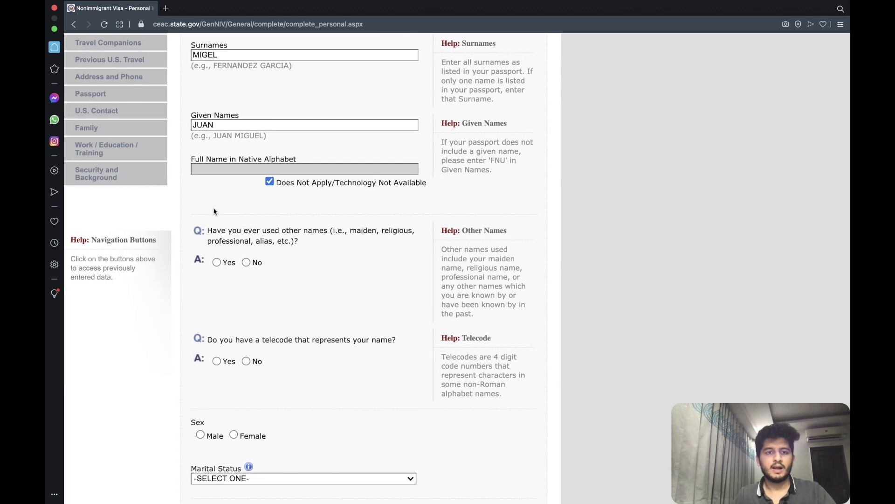
scroll(213, 230, "down", 3)
scroll(212, 229, "down", 1)
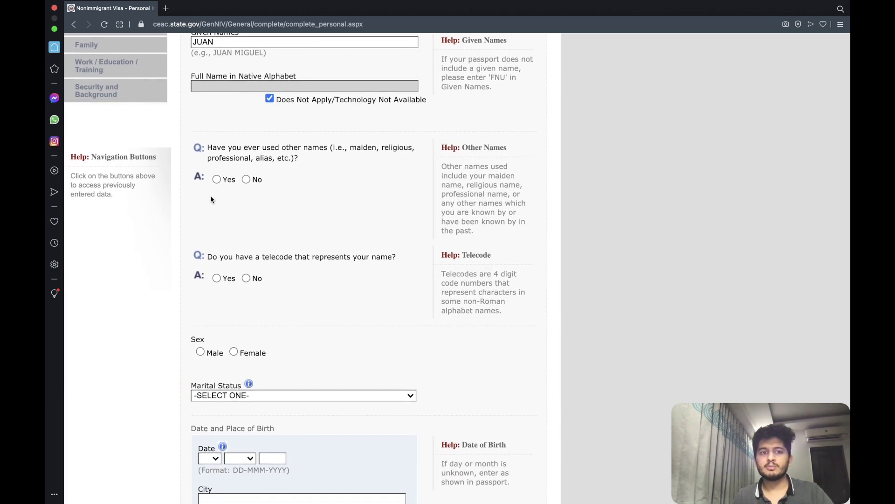
left_click(246, 180)
scroll(250, 187, "down", 4)
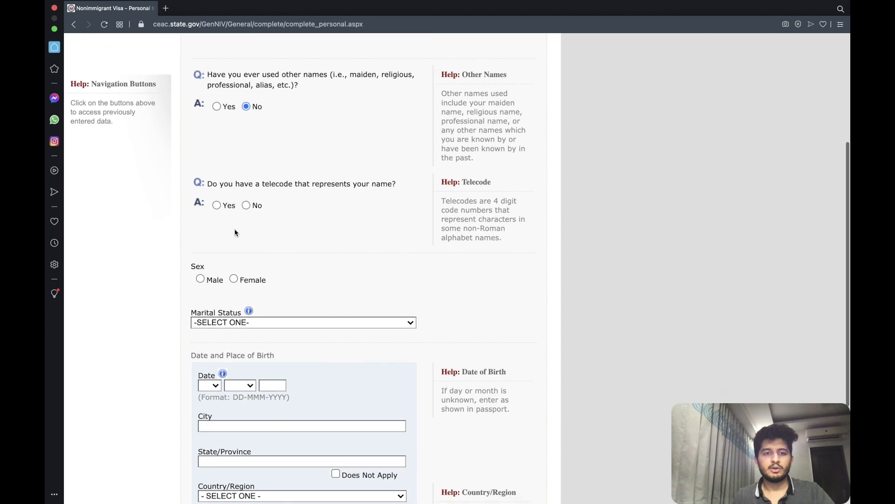
scroll(251, 209, "down", 5)
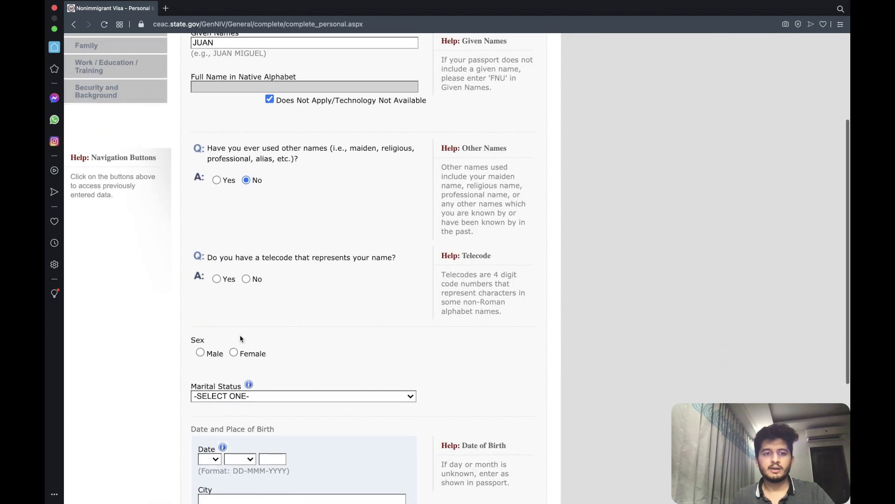
left_click(246, 278)
scroll(248, 281, "down", 1)
scroll(247, 281, "up", 2)
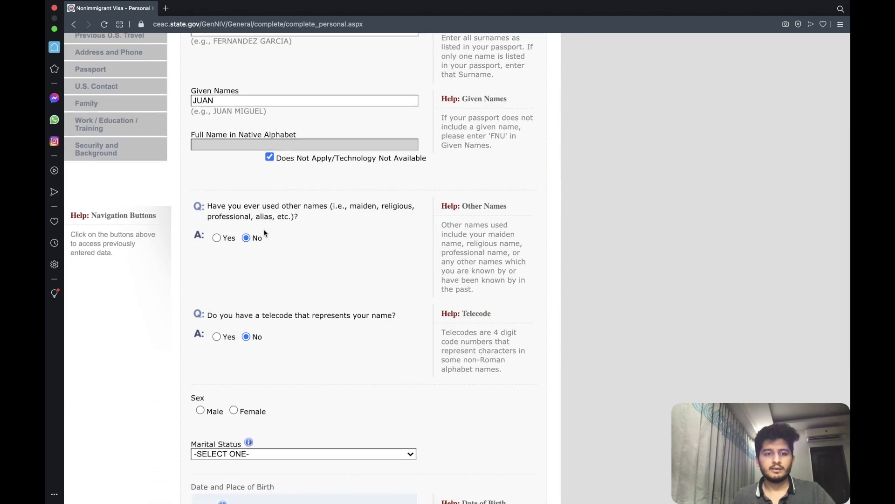
key("super+minus")
scroll(264, 225, "down", 5)
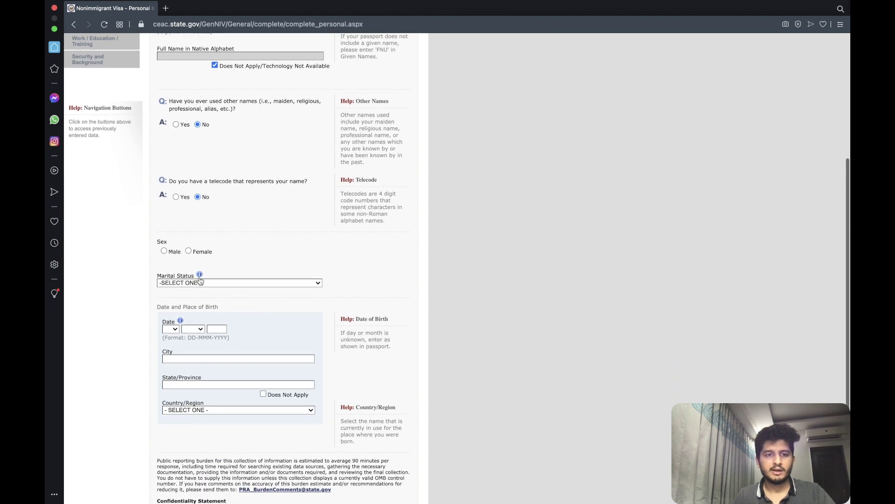
left_click(200, 282)
left_click(187, 322)
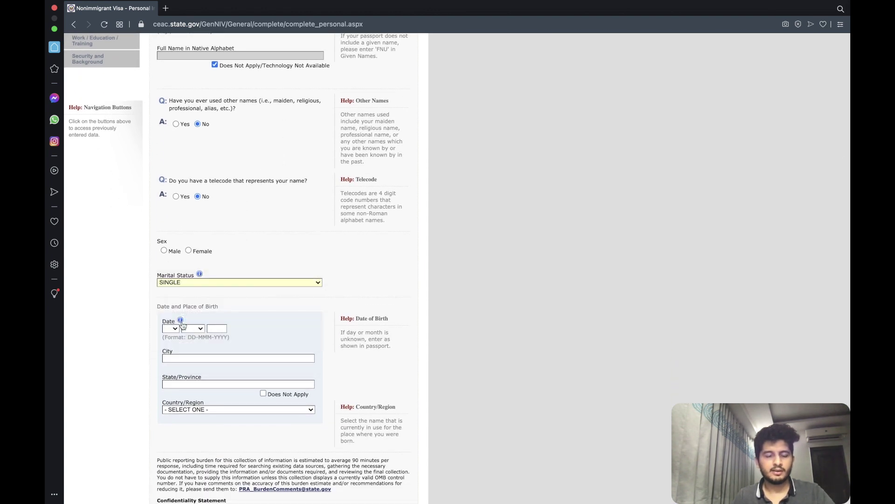
scroll(171, 283, "down", 1)
left_click(169, 319)
left_click(172, 368)
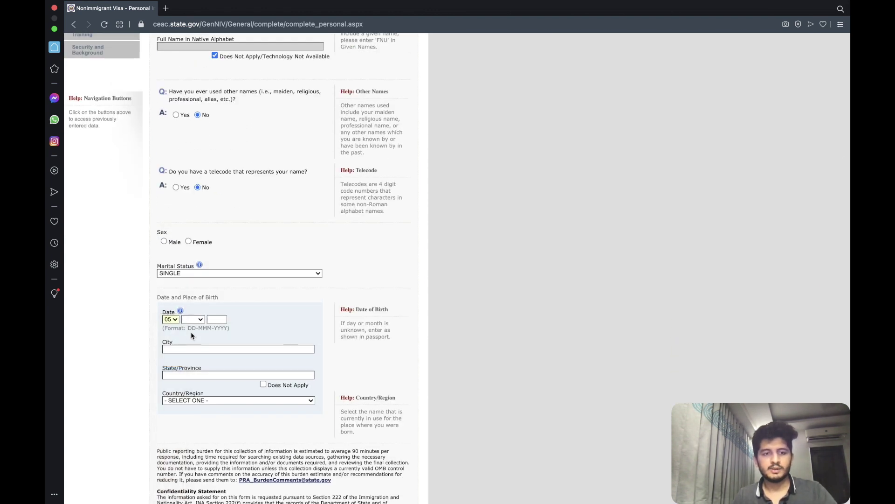
left_click(192, 319)
left_click(201, 349)
key("Tab")
type("1980")
Enter birth city CHENNAI, state/province not applicable, and birth country INDIA.
scroll(202, 350, "down", 2)
scroll(264, 362, "down", 2)
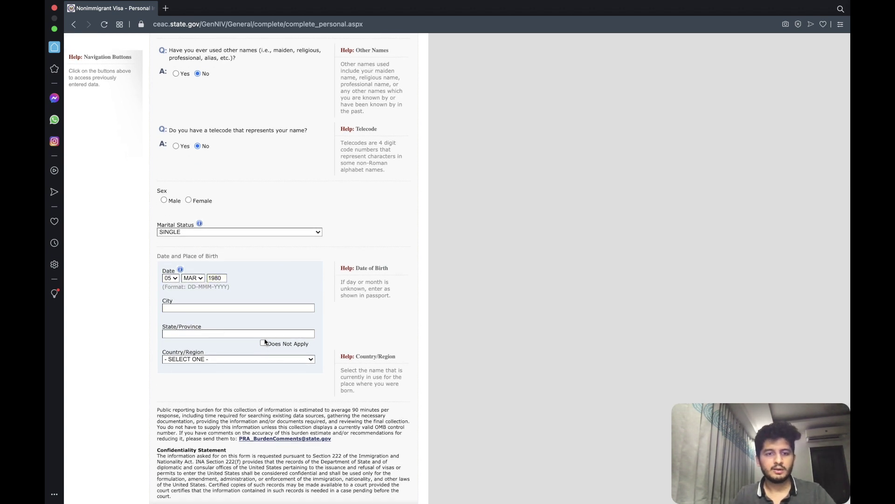
left_click(264, 344)
type("CHENNAI")
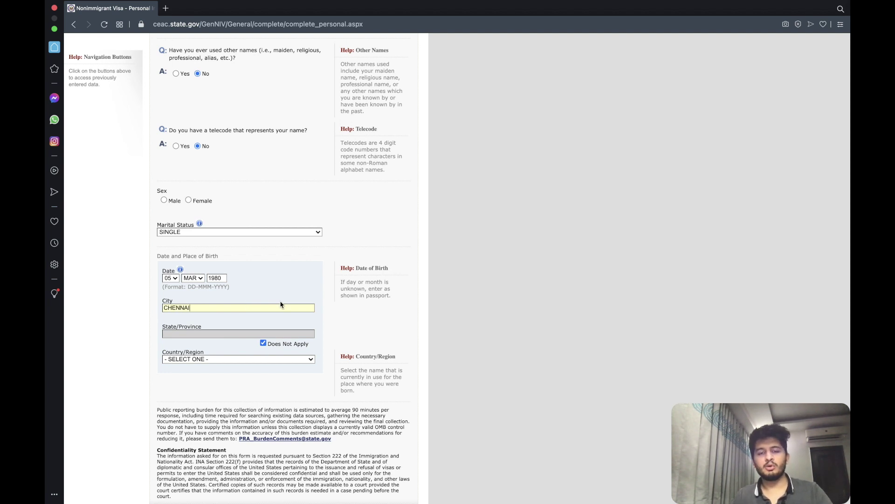
scroll(281, 304, "down", 4)
left_click(190, 269)
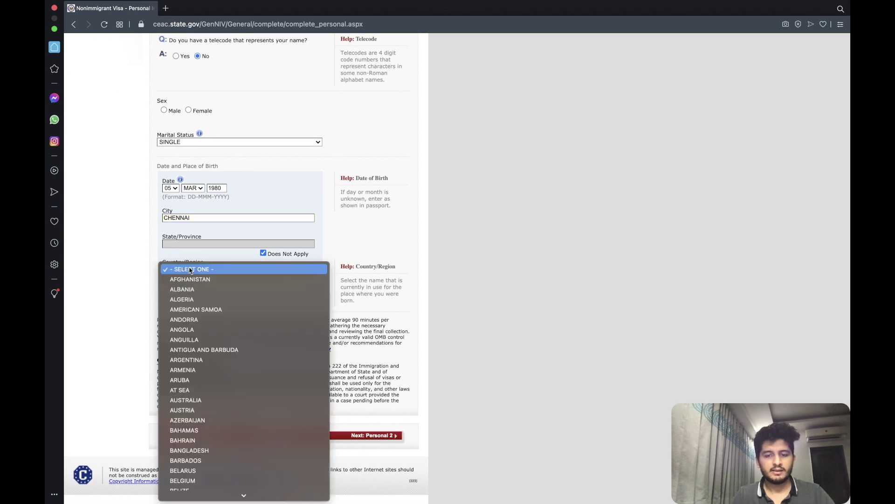
type("india")
key("Return")
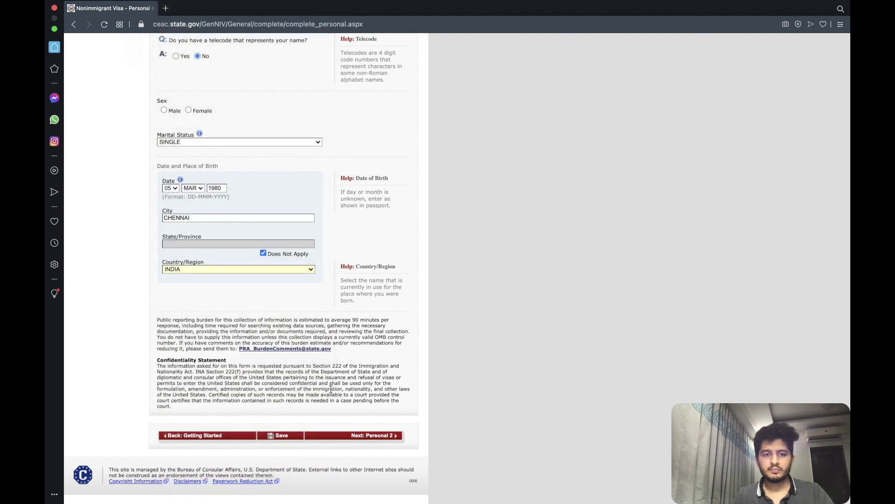
Submit the page and, with Sex flagged missing, set Sex to Male.
left_click(368, 438)
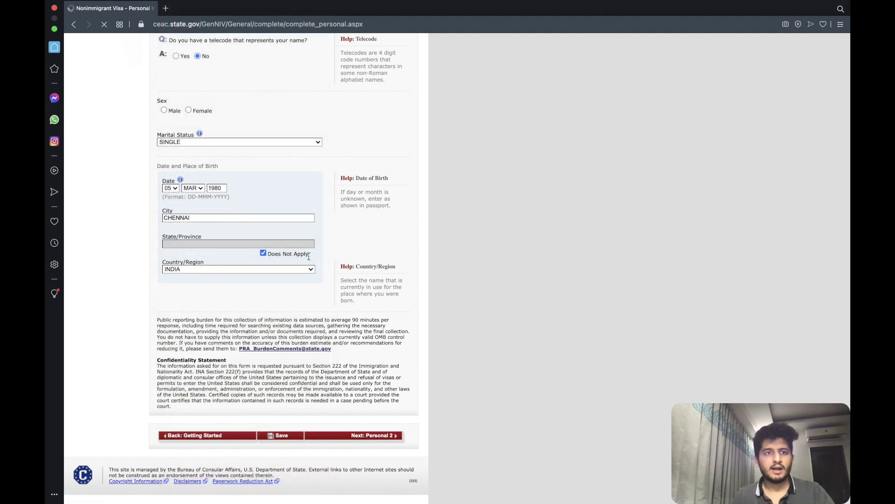
scroll(218, 196, "down", 5)
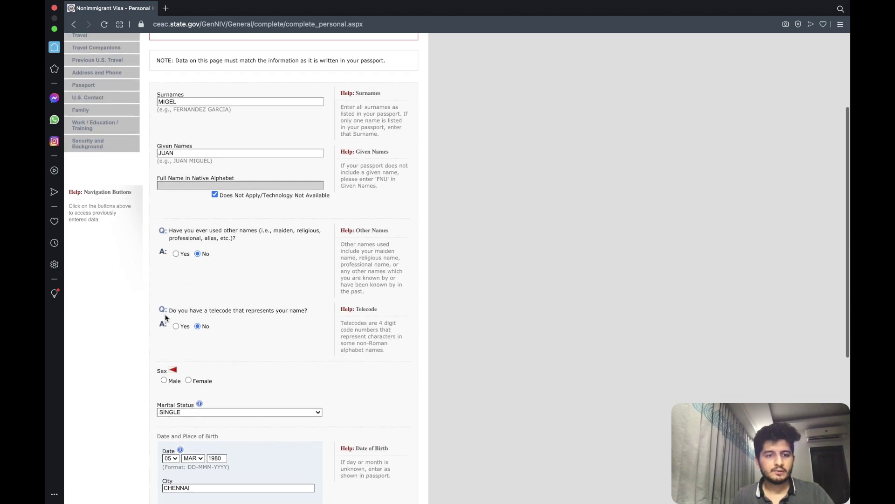
left_click(164, 291)
scroll(350, 319, "down", 4)
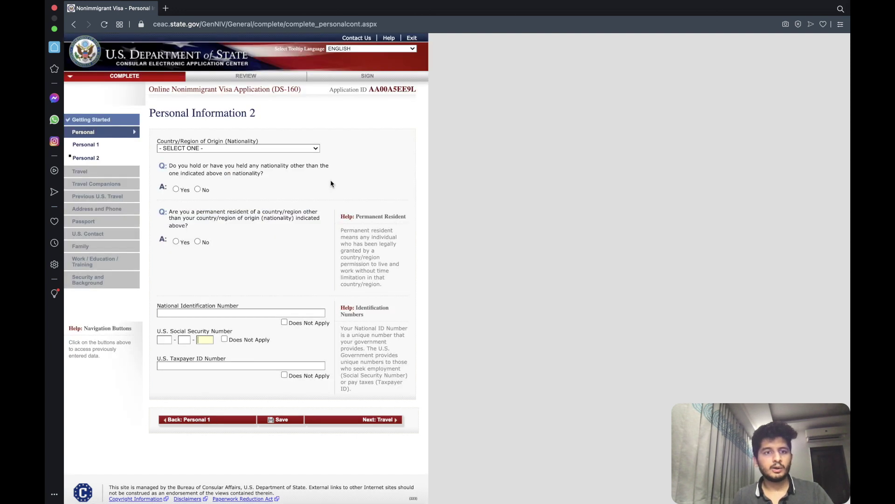
Set nationality to INDIA and answer No to other nationality and permanent residence elsewhere.
left_click(209, 151)
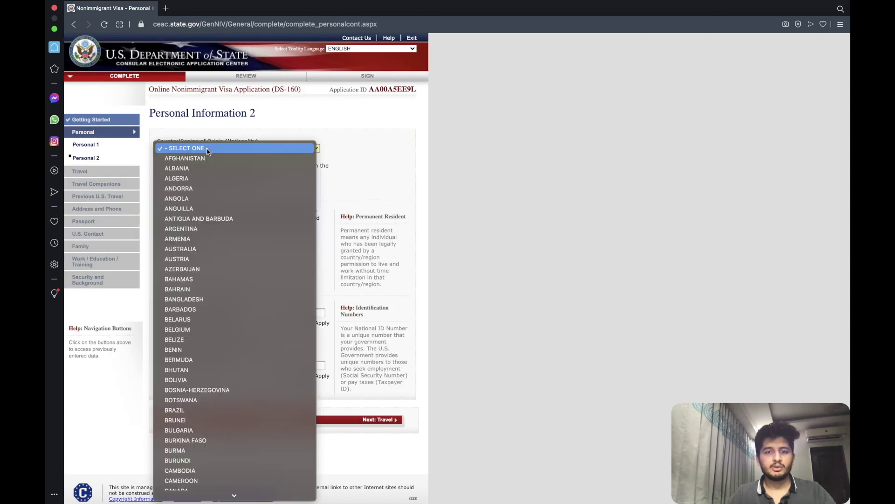
key("i")
key("n")
key("Return")
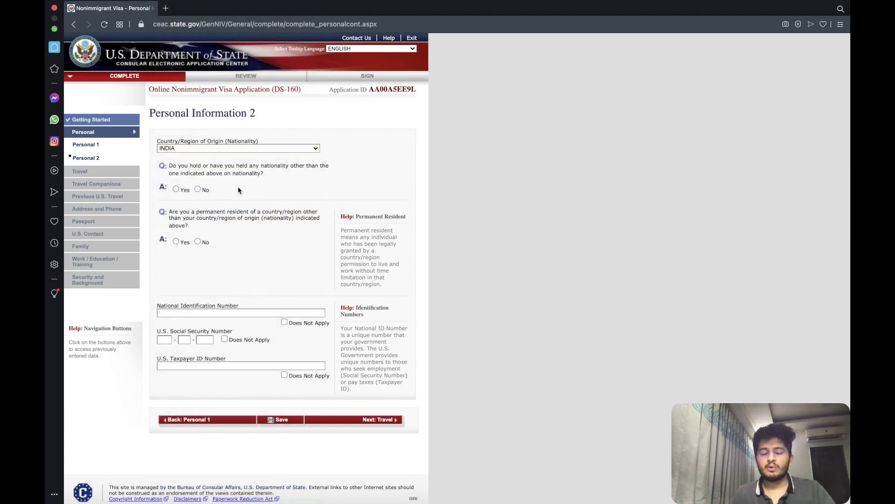
left_click(197, 189)
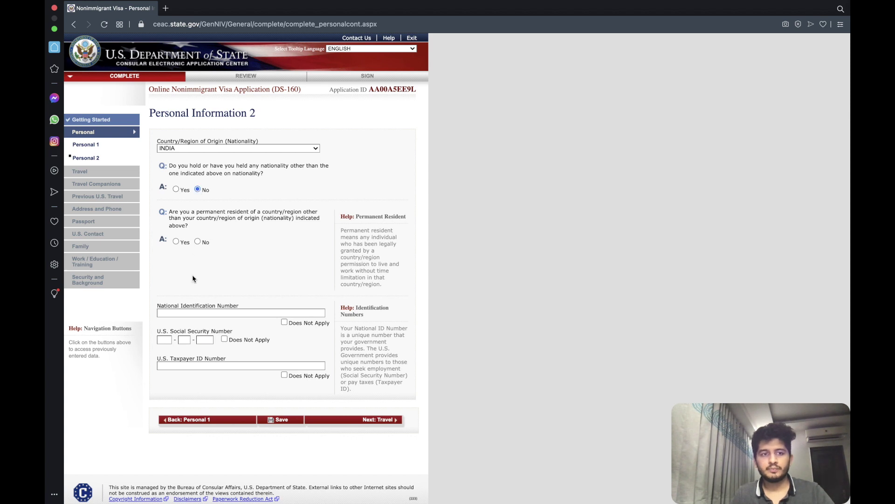
left_click(198, 241)
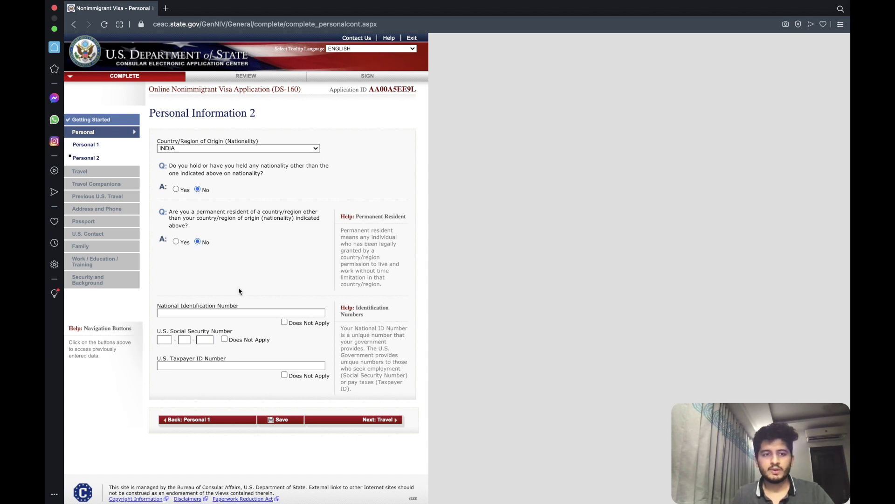
Mark Social Security, taxpayer ID and national ID numbers not applicable, then continue to Travel.
left_click(225, 339)
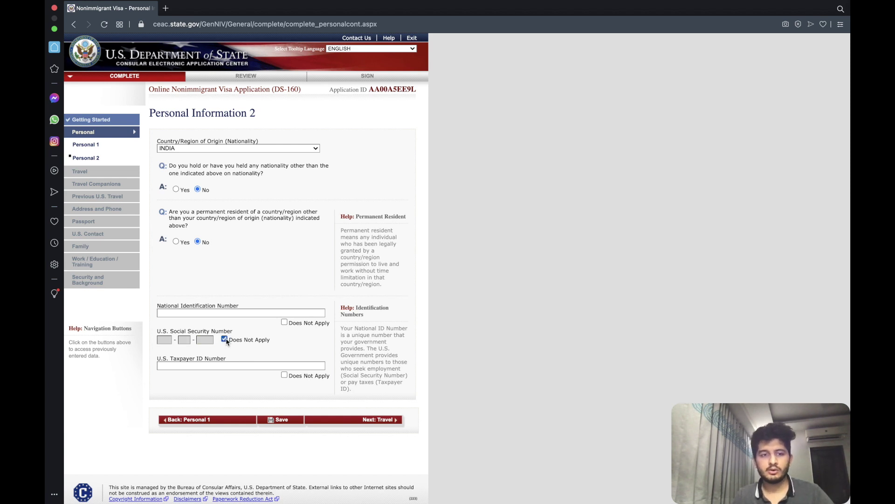
left_click(285, 375)
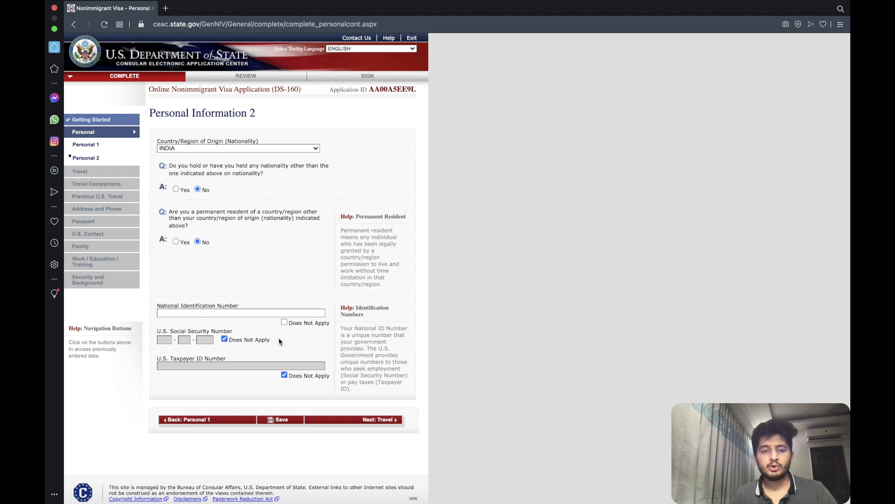
left_click(284, 322)
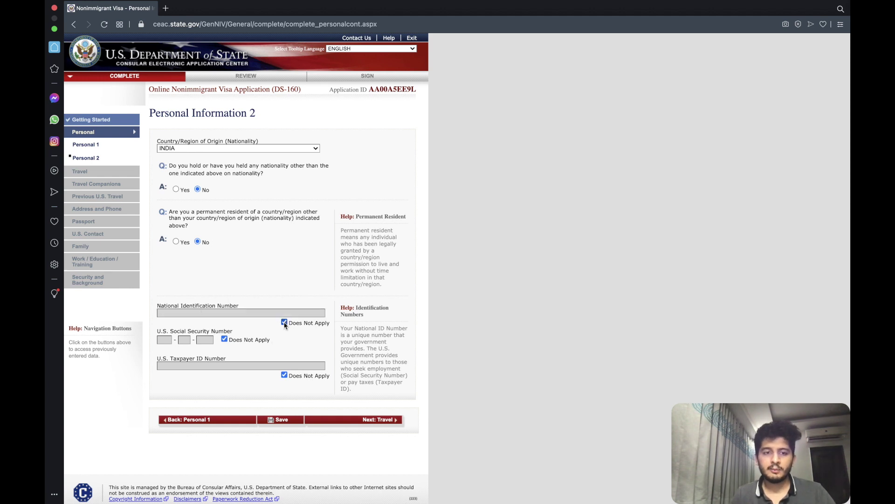
left_click(347, 421)
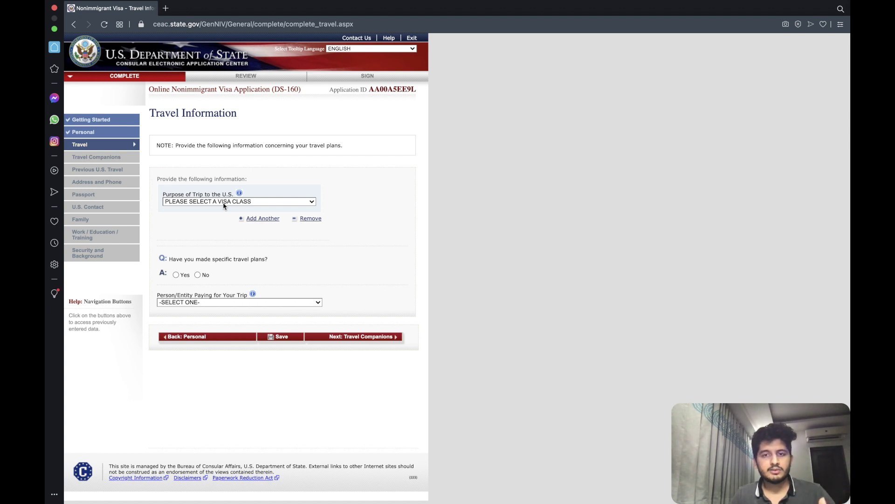
Set trip purpose to ACADEMIC OR LANGUAGE STUDENT (F), specifically STUDENT (F1).
left_click(225, 201)
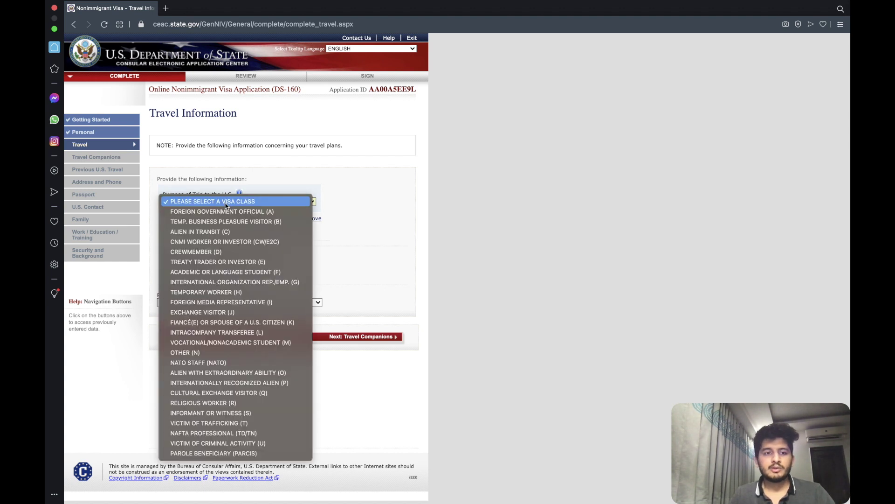
left_click(228, 274)
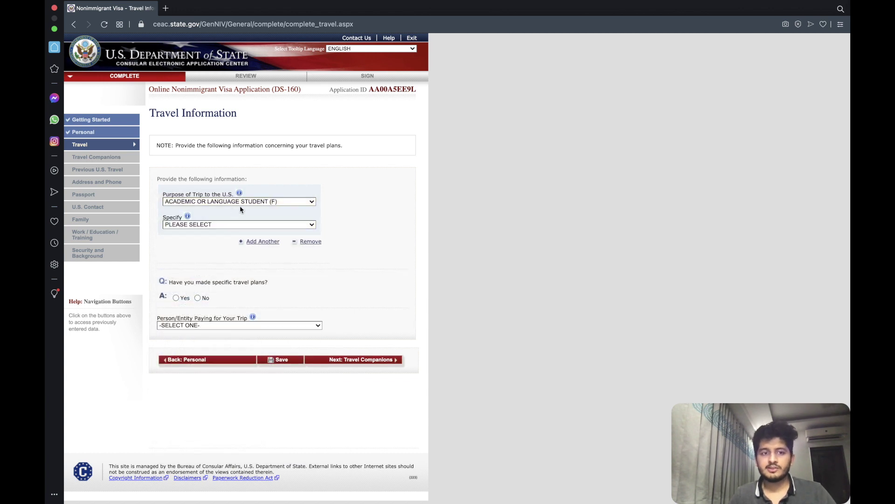
left_click(234, 226)
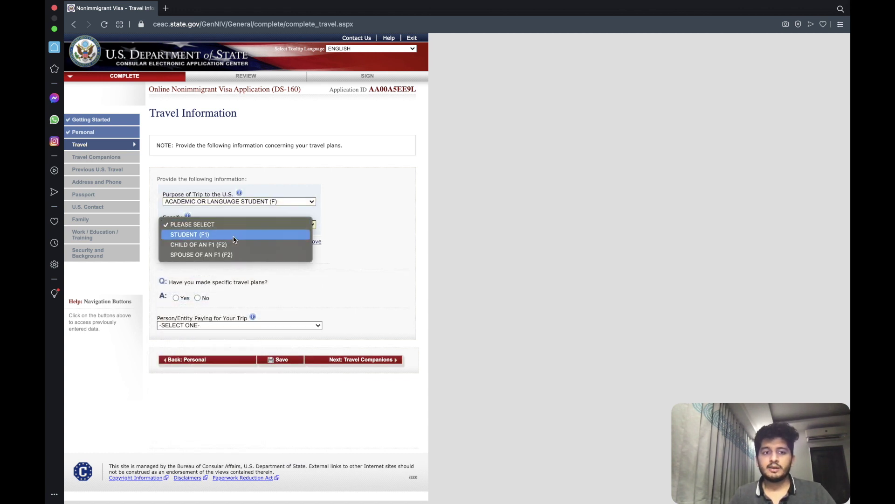
left_click(233, 234)
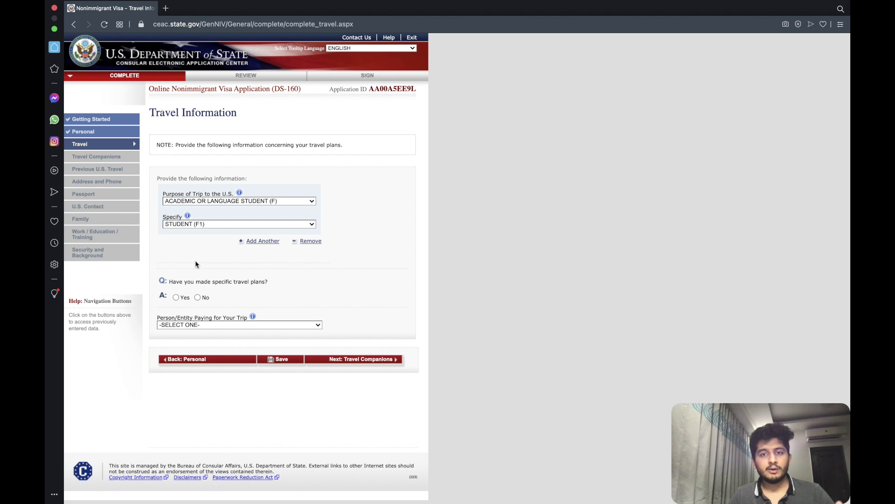
scroll(195, 279, "down", 1)
scroll(192, 294, "up", 1)
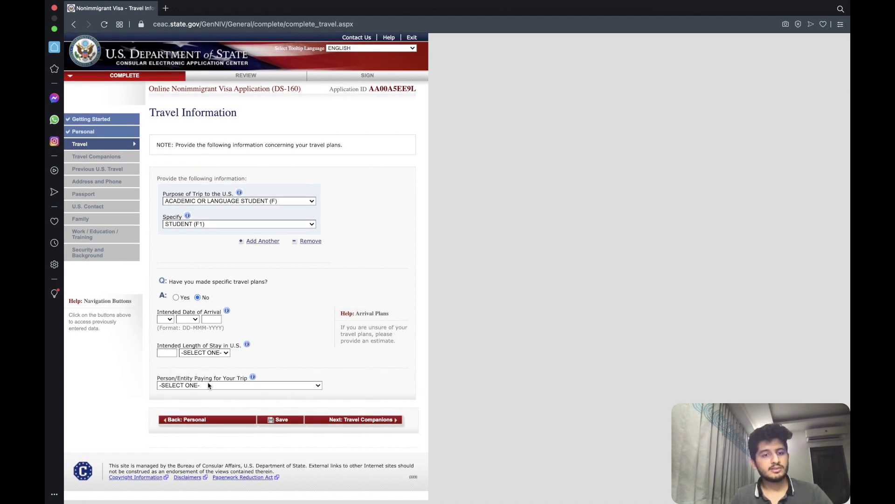
Set the trip payer to OTHER PERSON and enter the payer's name and phone details.
left_click(208, 385)
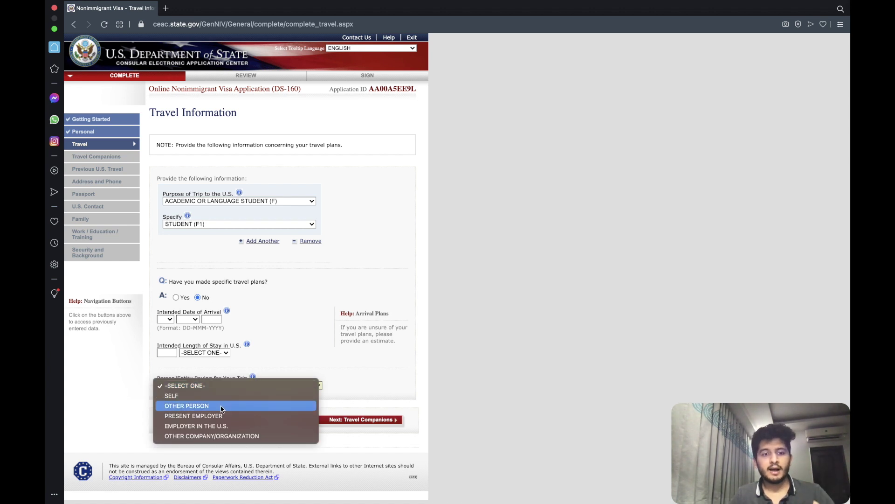
left_click(222, 406)
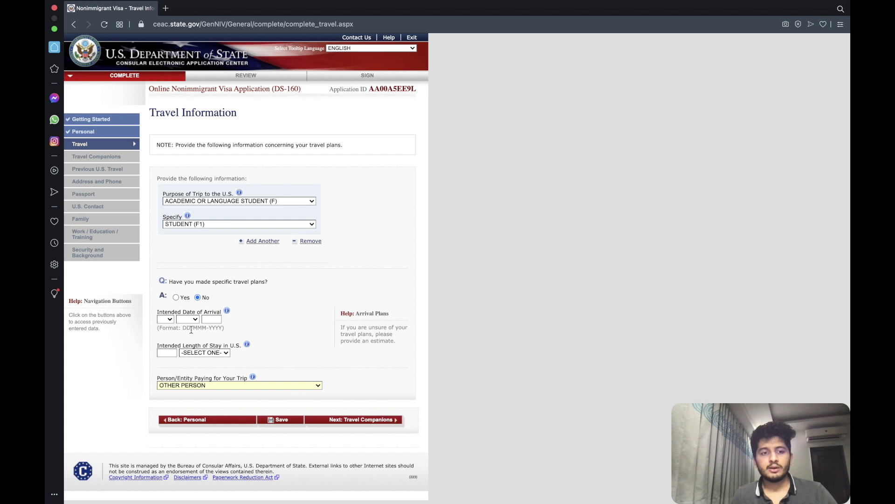
scroll(190, 340, "down", 5)
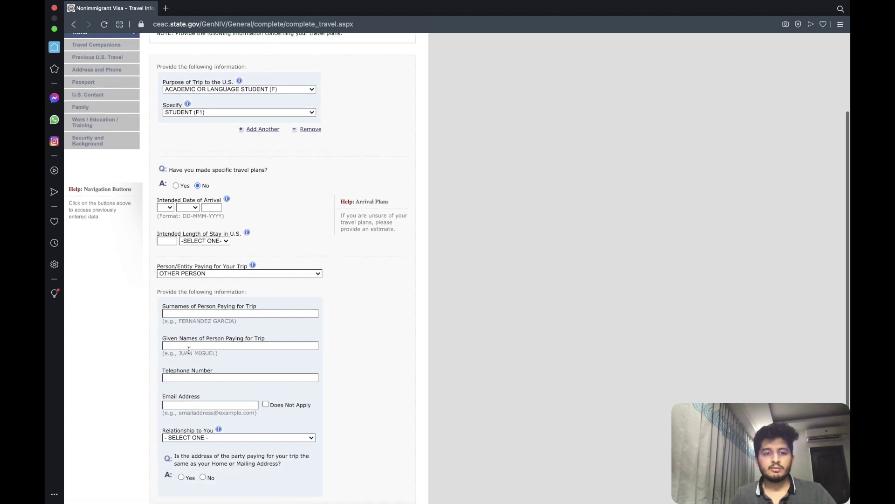
left_click(206, 313)
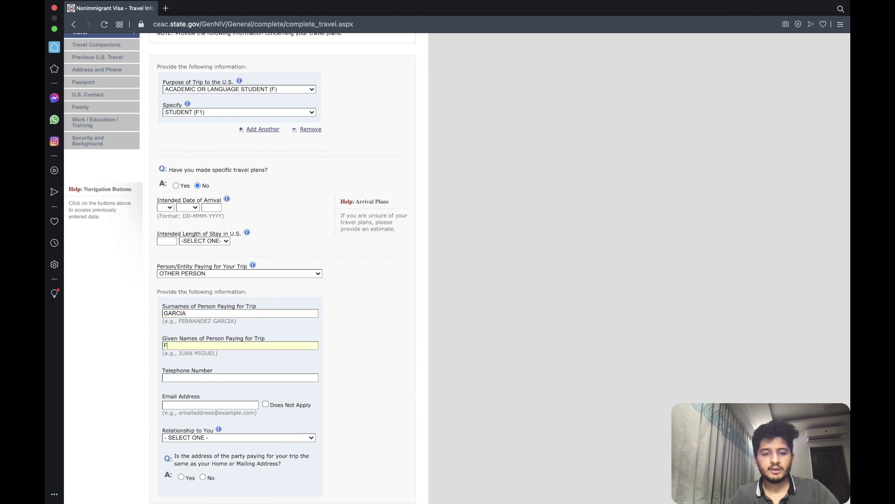
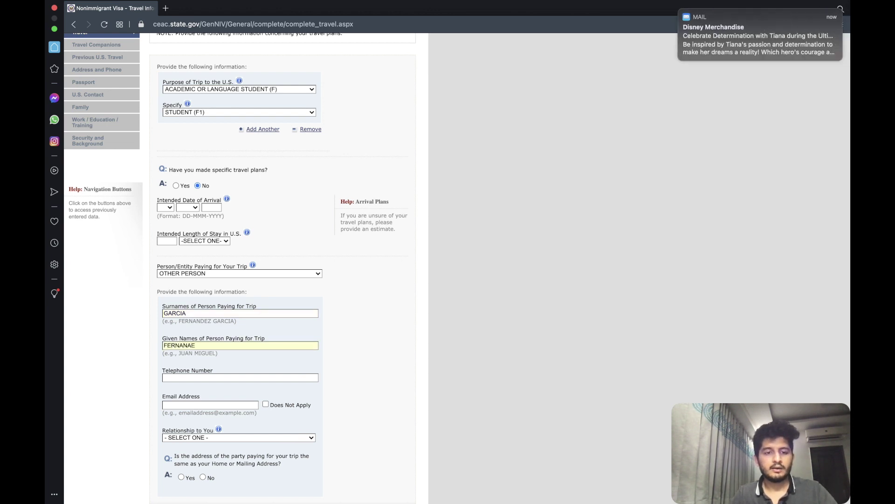
type("111")
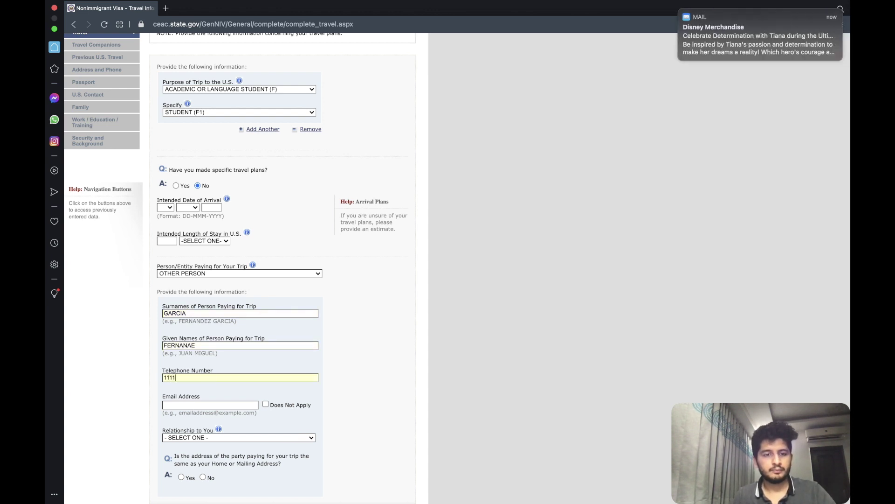
type("111111")
Mark the payer's email not applicable and set the relationship to PARENT.
left_click(266, 404)
scroll(225, 332, "down", 3)
scroll(211, 315, "up", 3)
scroll(210, 326, "down", 3)
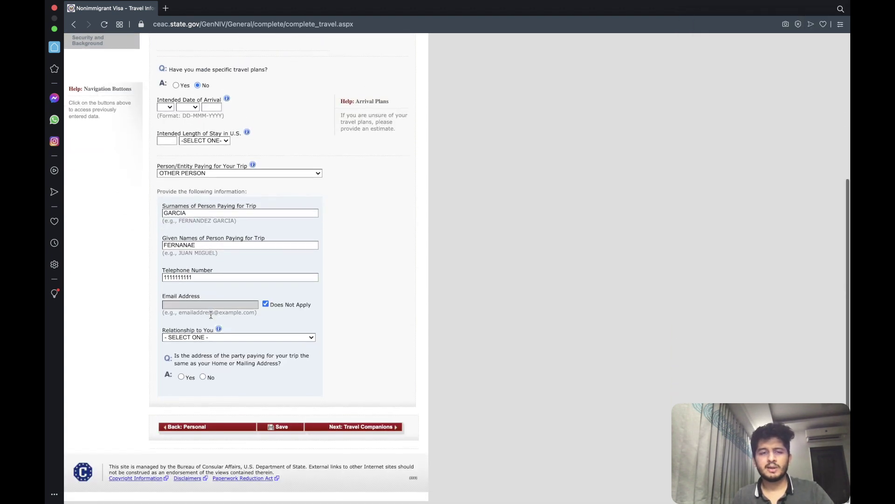
left_click(206, 340)
left_click(206, 361)
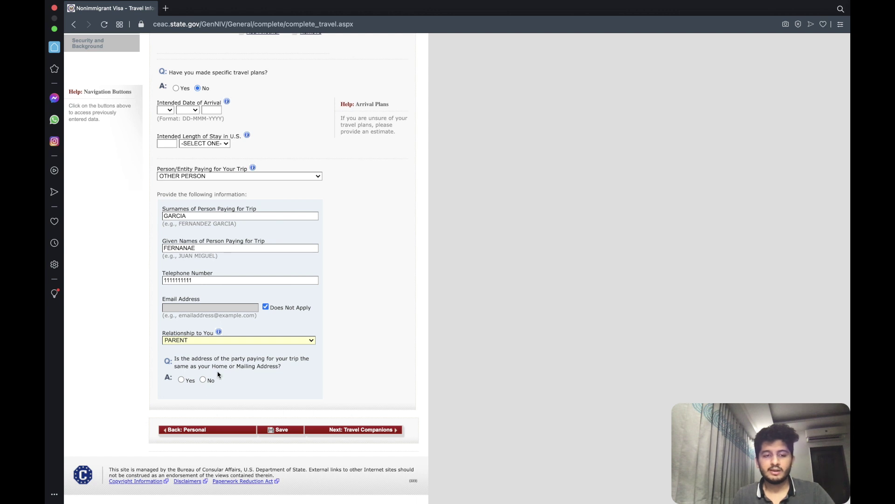
scroll(247, 272, "up", 5)
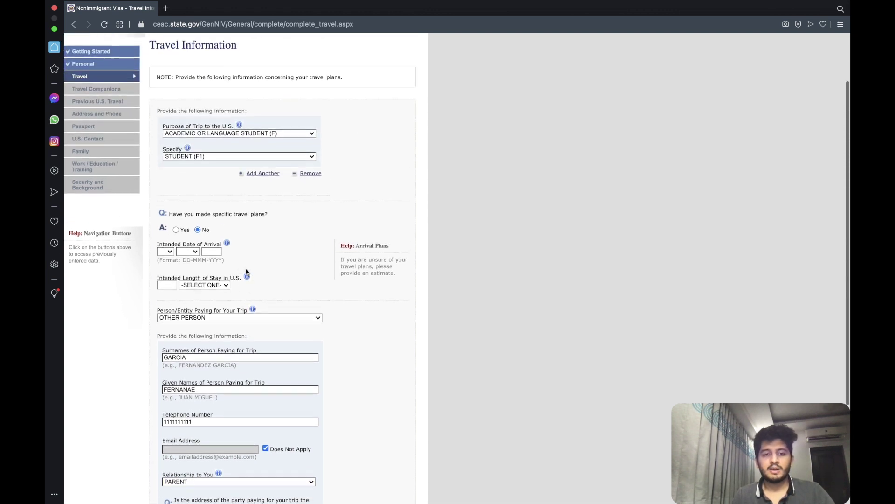
scroll(247, 272, "down", 1)
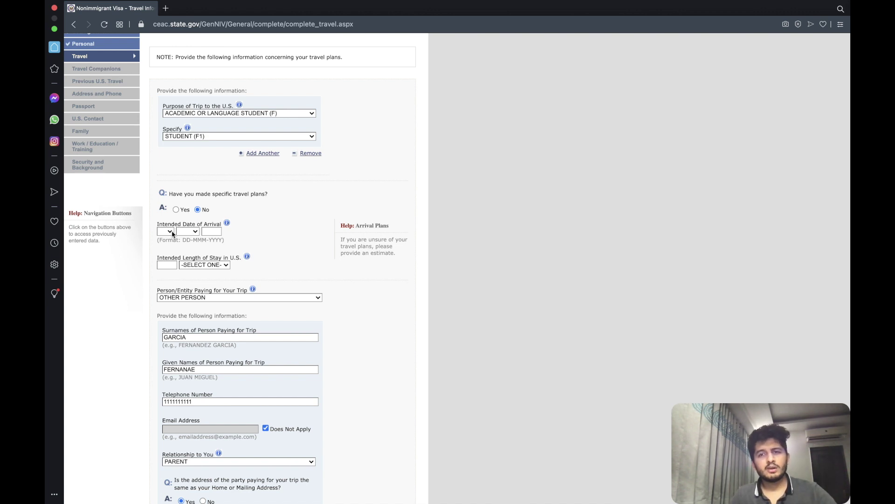
Set arrival date to 01 AUG 2021 and length of stay to 2 YEAR(S).
left_click(166, 231)
left_click(173, 237)
left_click(194, 231)
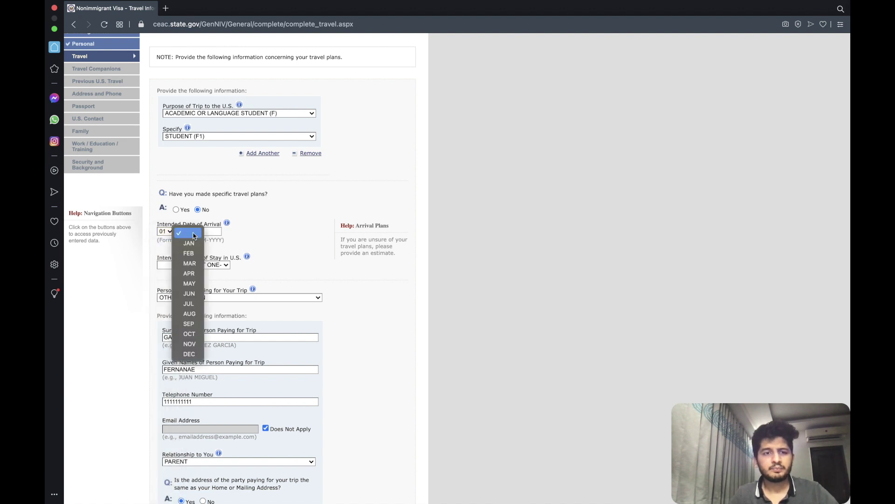
left_click(190, 313)
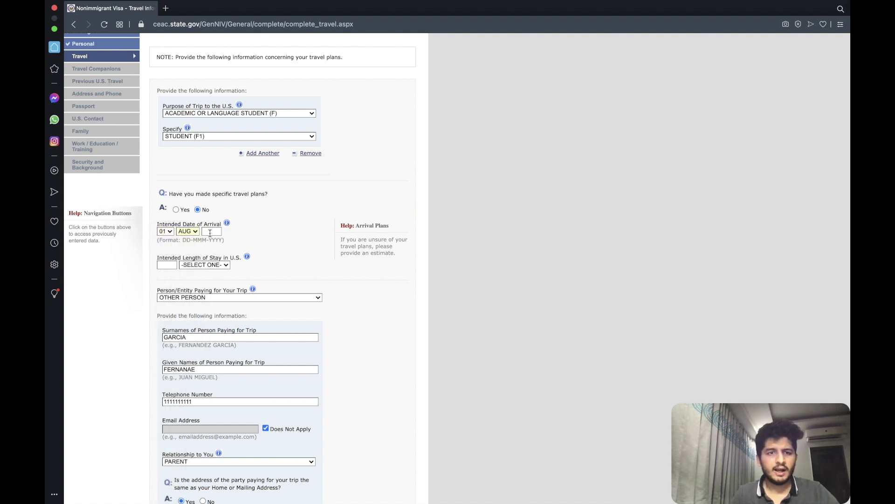
type("2021")
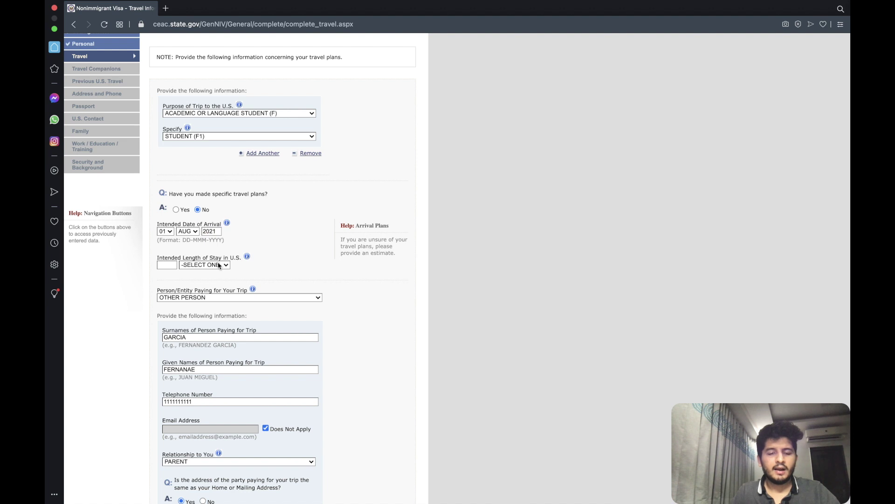
left_click(219, 266)
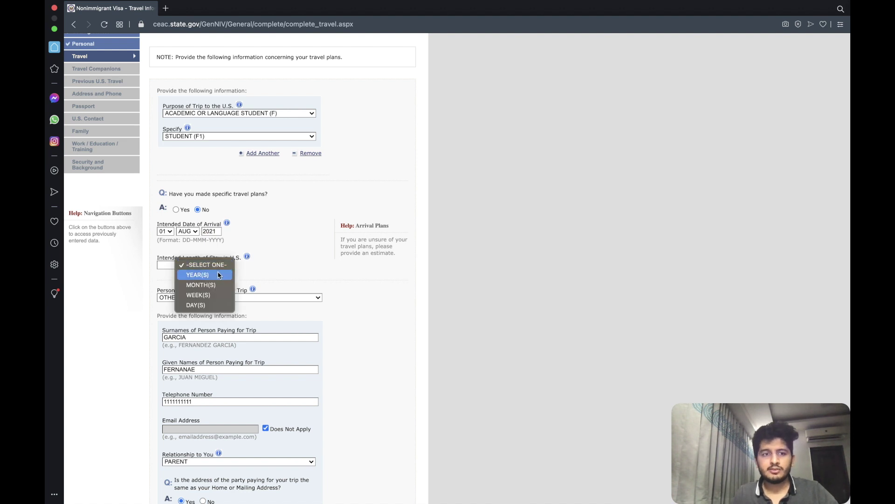
left_click(219, 275)
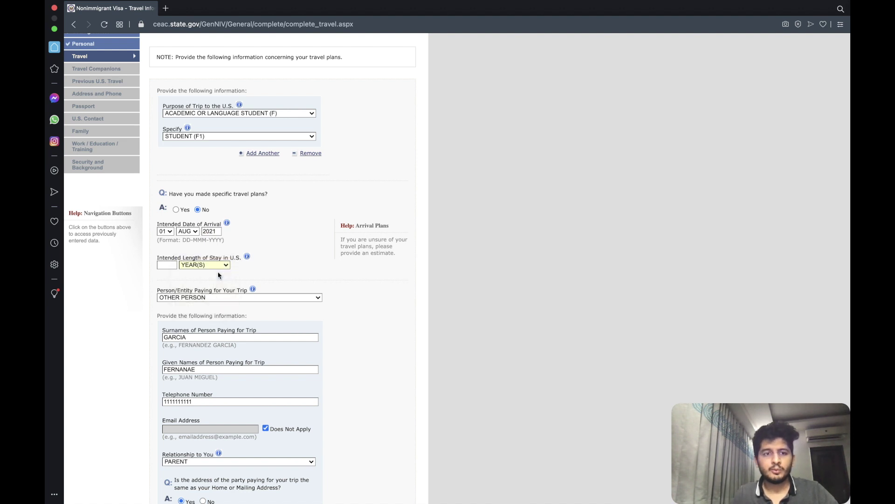
left_click(161, 265)
type("2")
Fill in the U.S. stay address with state FLORIDA and continue to Travel Companions.
scroll(242, 252, "down", 3)
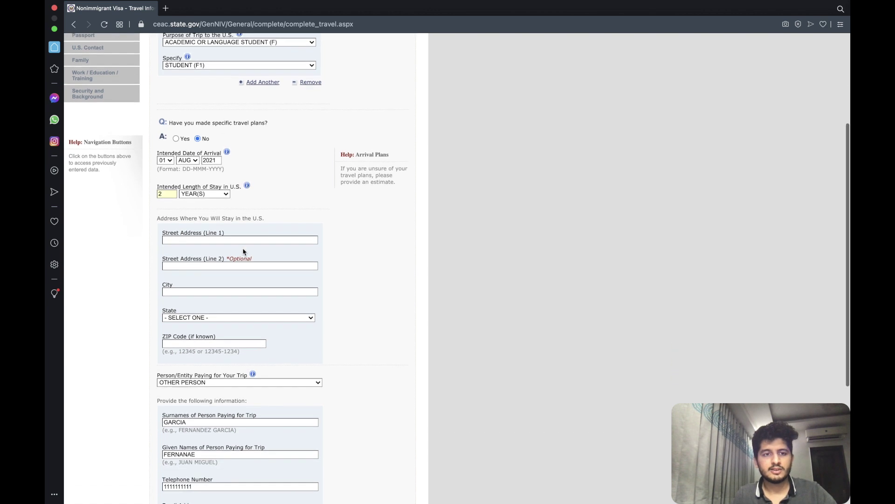
left_click(211, 236)
scroll(211, 236, "down", 1)
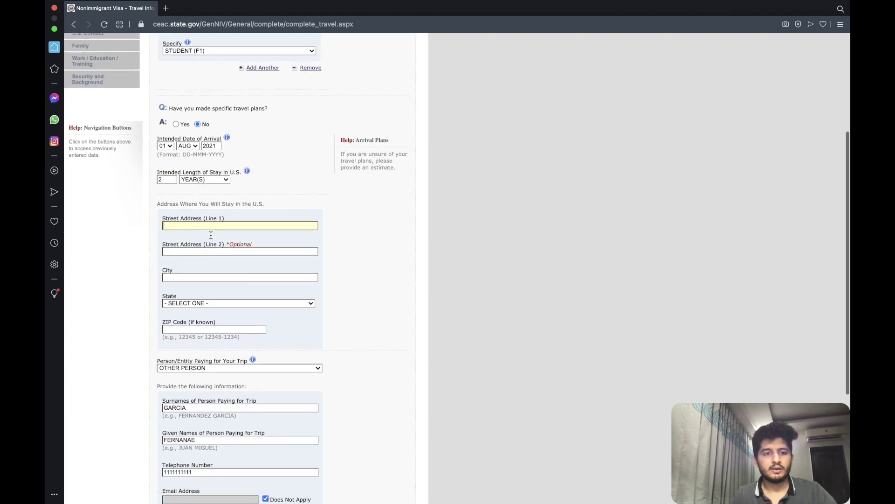
type("ABCABCA")
key("Tab")
type("ABCA")
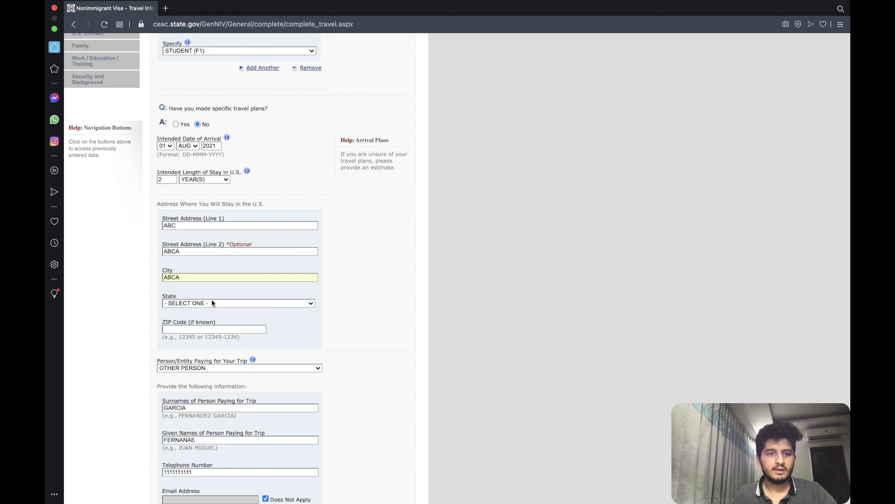
left_click(212, 303)
left_click(204, 414)
scroll(303, 297, "down", 2)
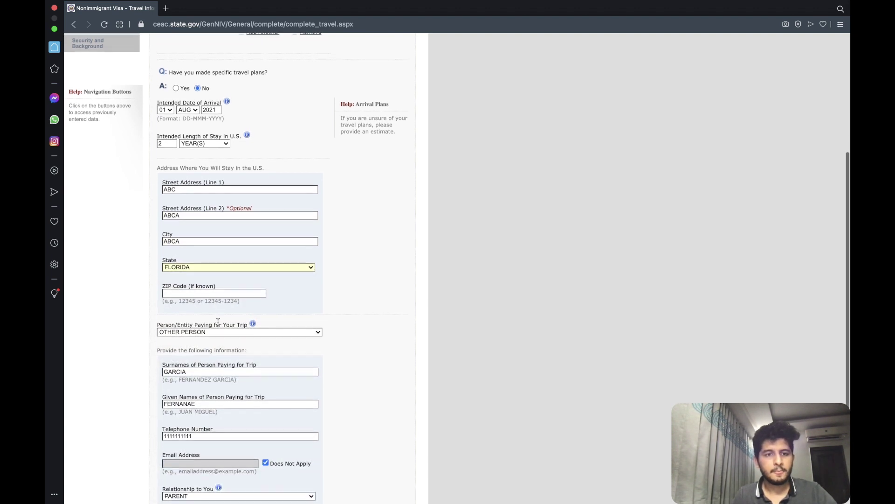
scroll(304, 297, "down", 4)
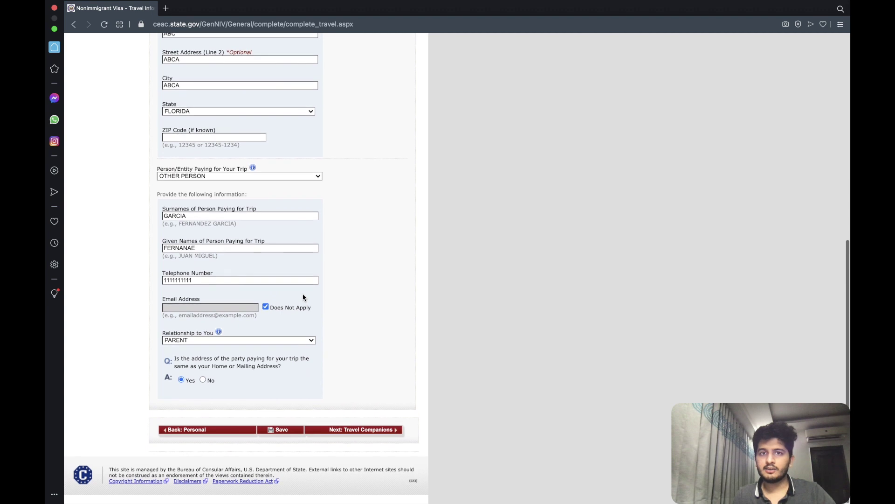
left_click(355, 430)
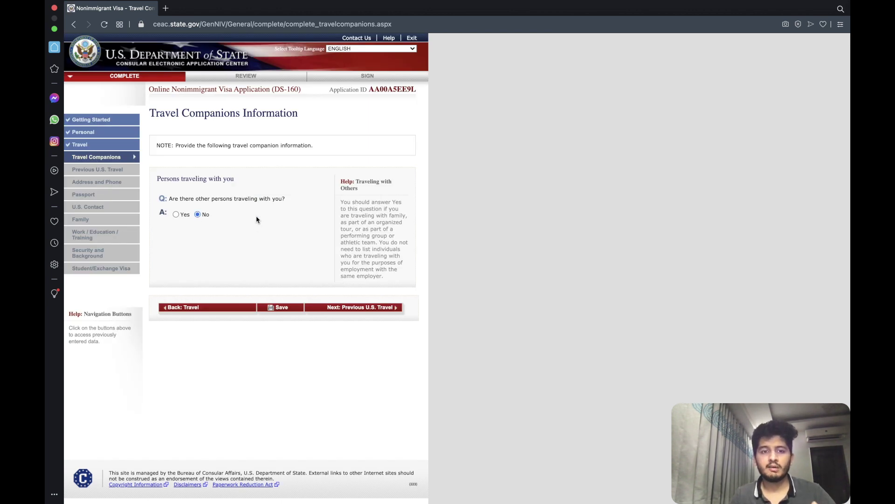
Keep No for travel companions and move on to Previous U.S. Travel.
left_click(361, 309)
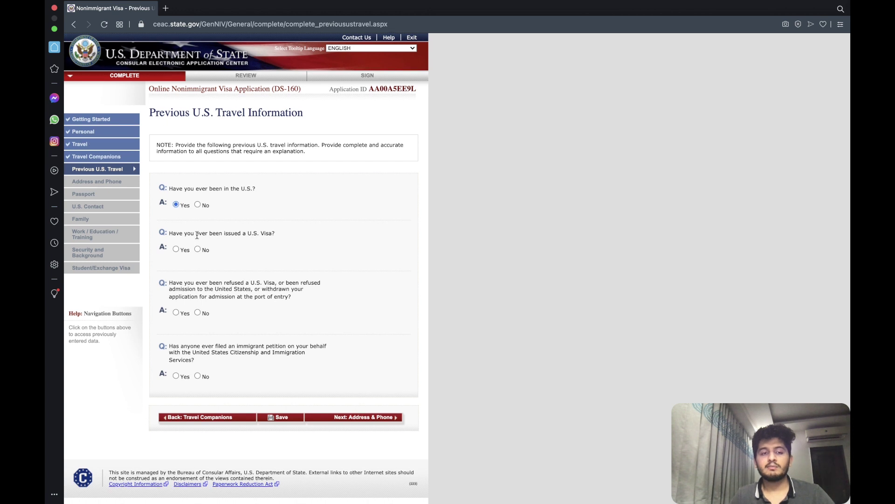
Answer No to prior U.S. visits and the immigrant petition question, then go to Address and Phone.
scroll(183, 196, "down", 1)
scroll(185, 199, "down", 1)
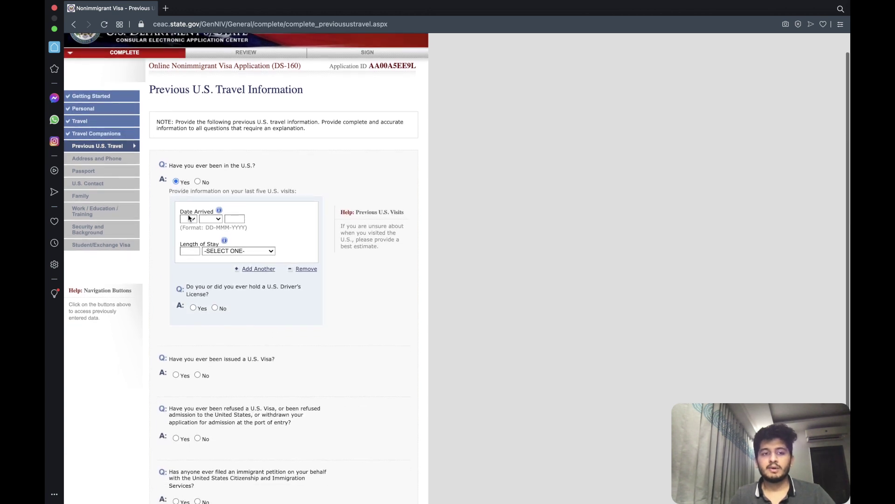
left_click(198, 182)
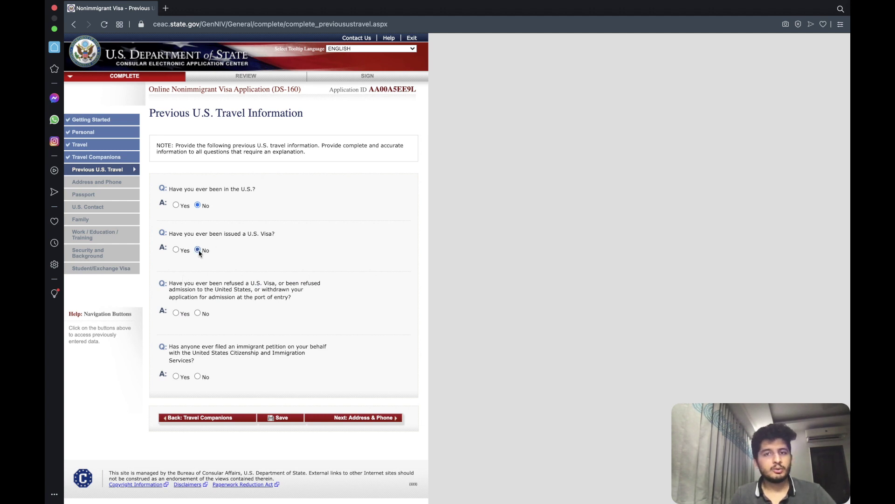
scroll(196, 280, "down", 1)
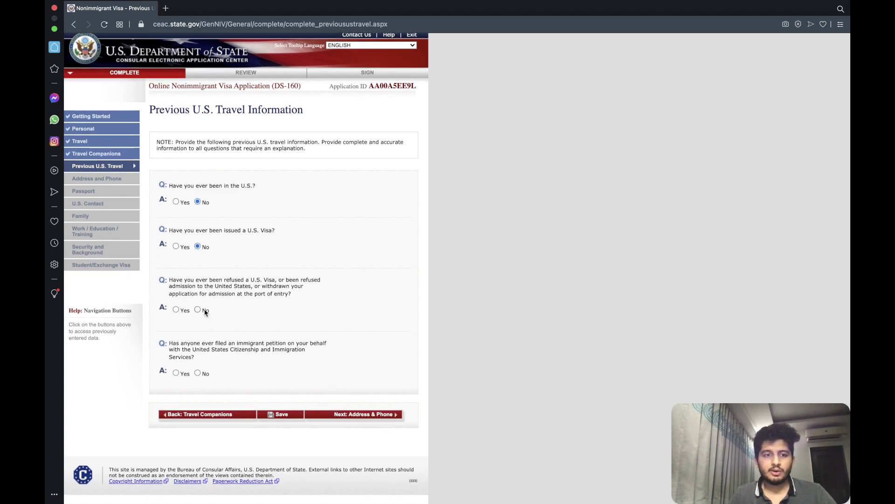
left_click(197, 373)
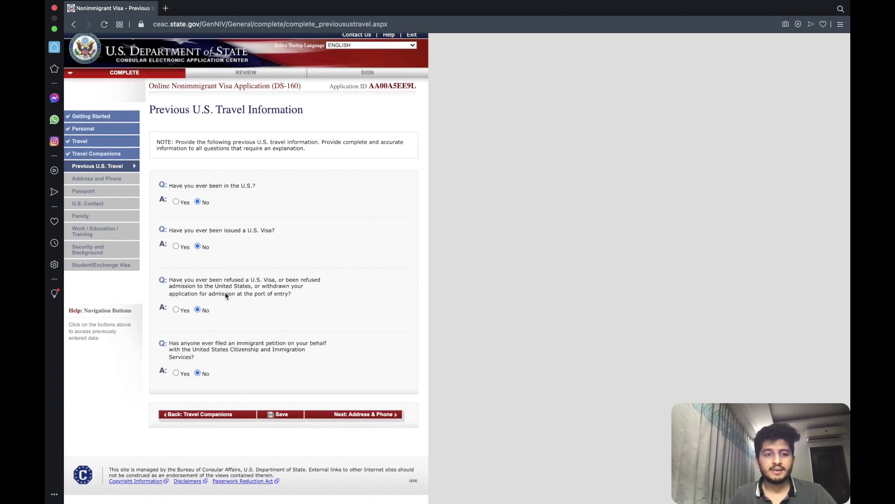
scroll(299, 355, "up", 1)
left_click(357, 421)
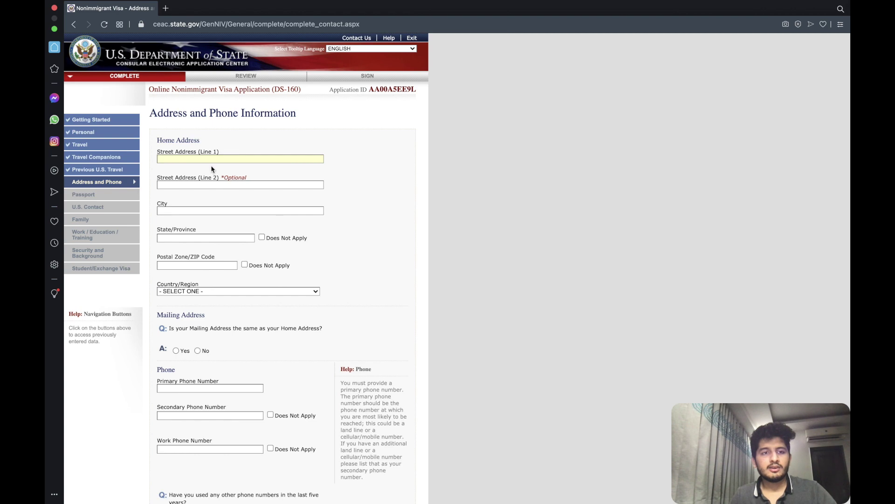
Enter the home street lines and city, marking State/Province and postal code not applicable.
type("abcd")
key("Tab")
type("abcde")
scroll(262, 329, "down", 20)
scroll(196, 168, "up", 20)
left_click(185, 214)
type("ABCA")
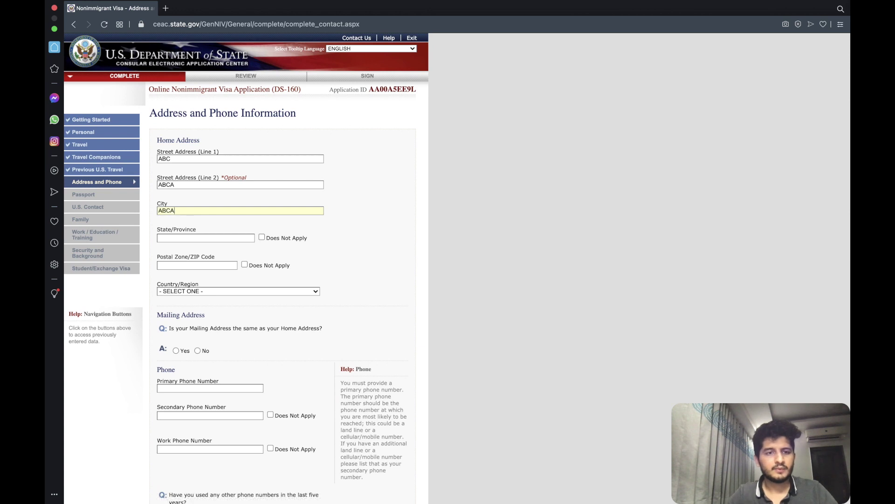
left_click(262, 238)
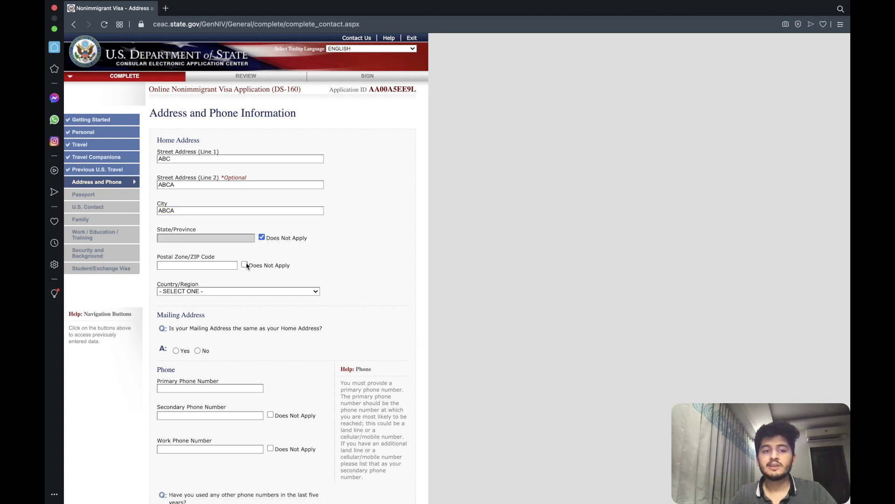
left_click(245, 265)
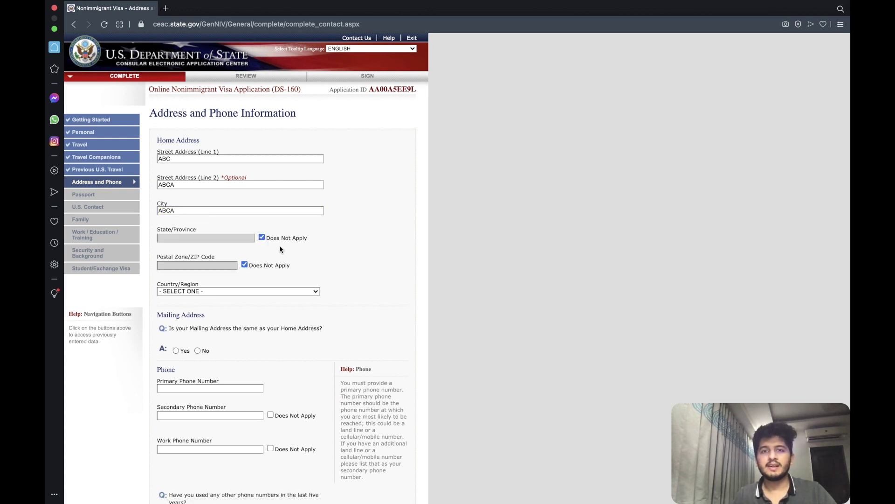
Set home country to INDIA and answer Yes that the mailing address is the same.
scroll(281, 249, "down", 3)
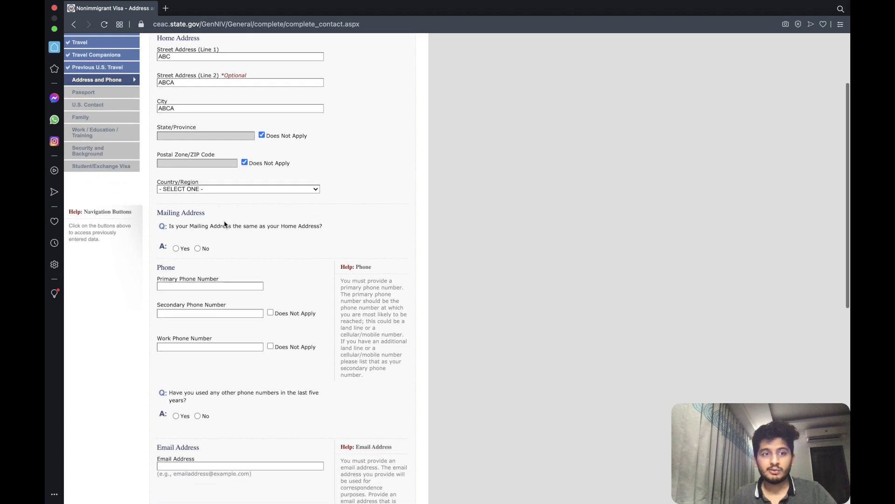
left_click(202, 192)
type("india")
key("Return")
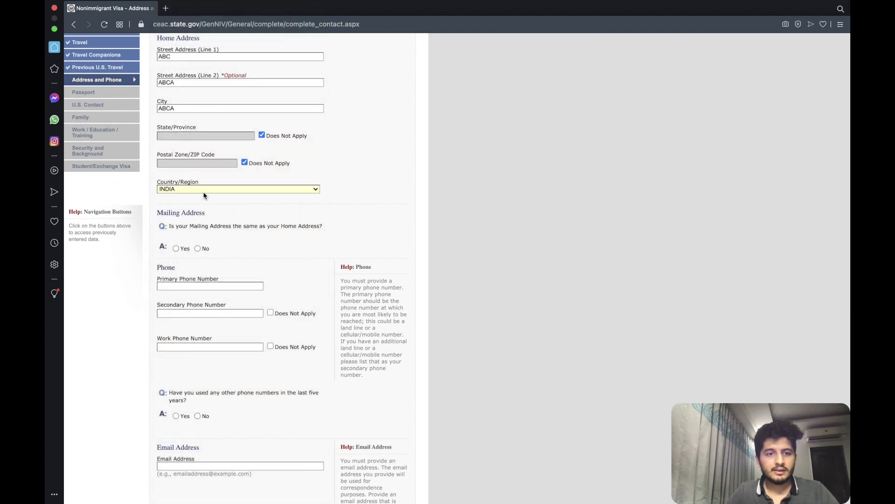
scroll(200, 194, "down", 1)
left_click(176, 233)
Enter the primary phone number and mark secondary and work phones not applicable.
scroll(189, 224, "down", 2)
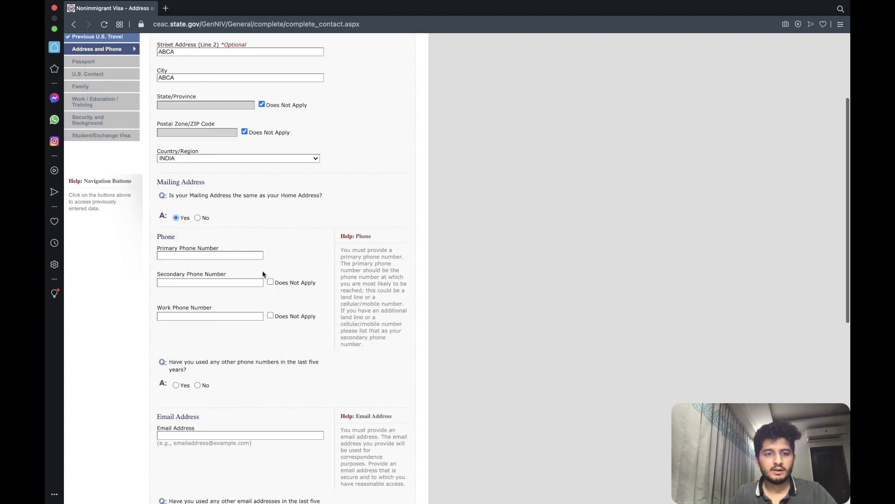
left_click(242, 257)
type("111111111")
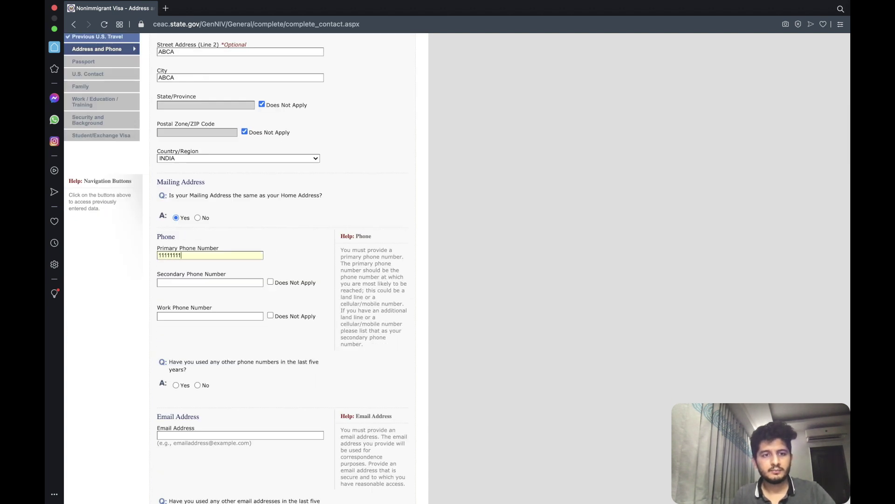
left_click(271, 283)
left_click(272, 316)
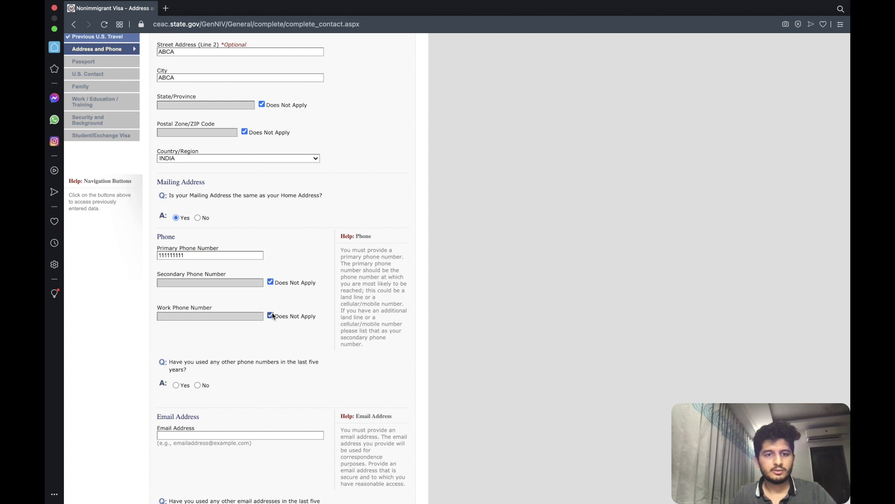
scroll(273, 314, "down", 3)
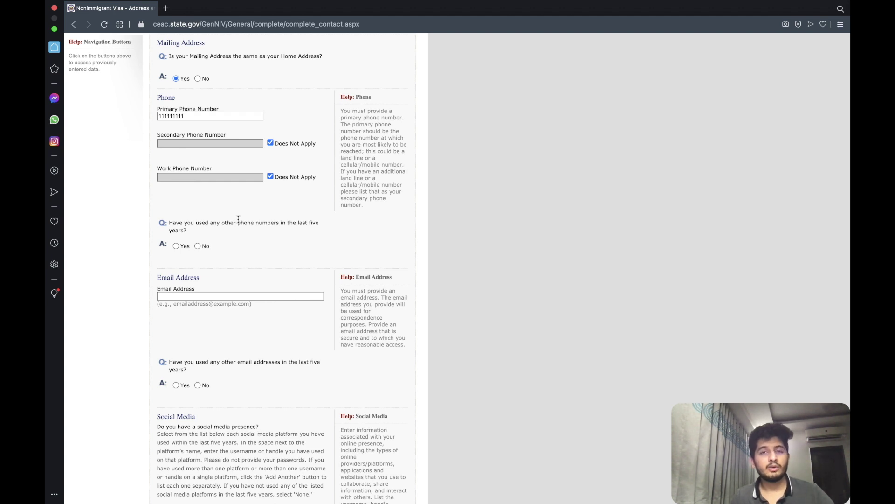
Answer No to other phone numbers, enter the applicant's email address, and answer No to other emails.
left_click(197, 246)
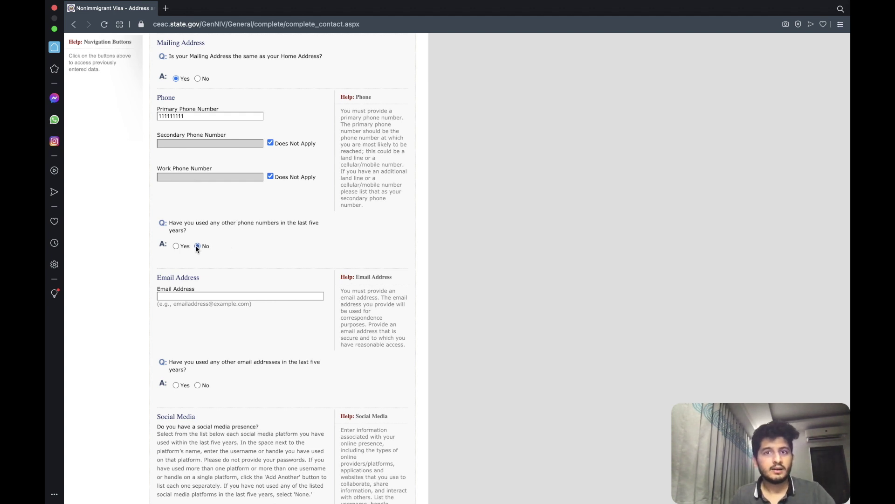
scroll(222, 225, "down", 10)
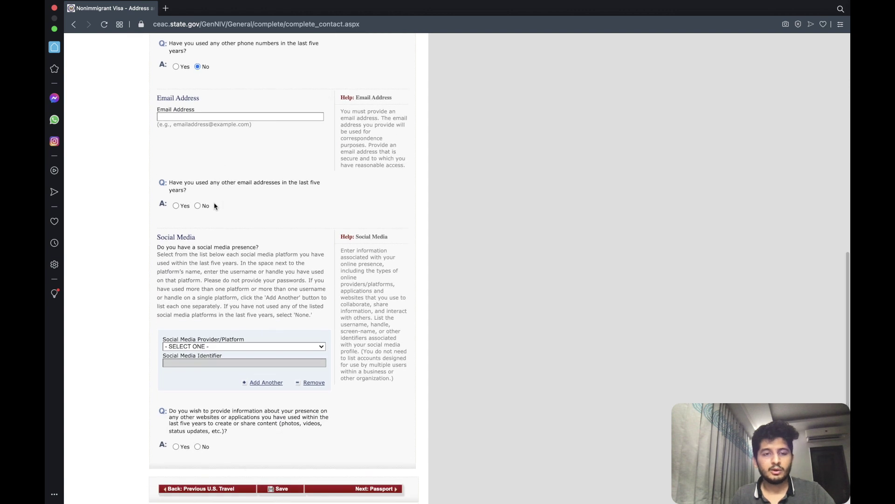
scroll(215, 206, "up", 3)
left_click(194, 186)
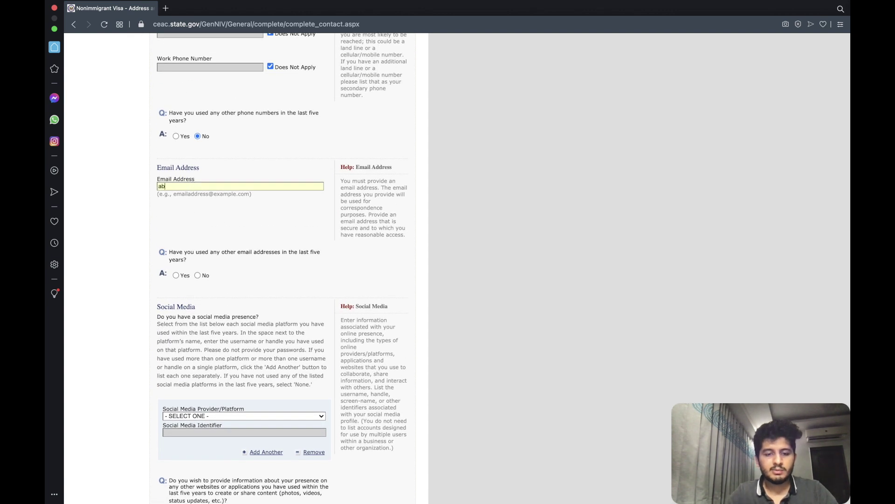
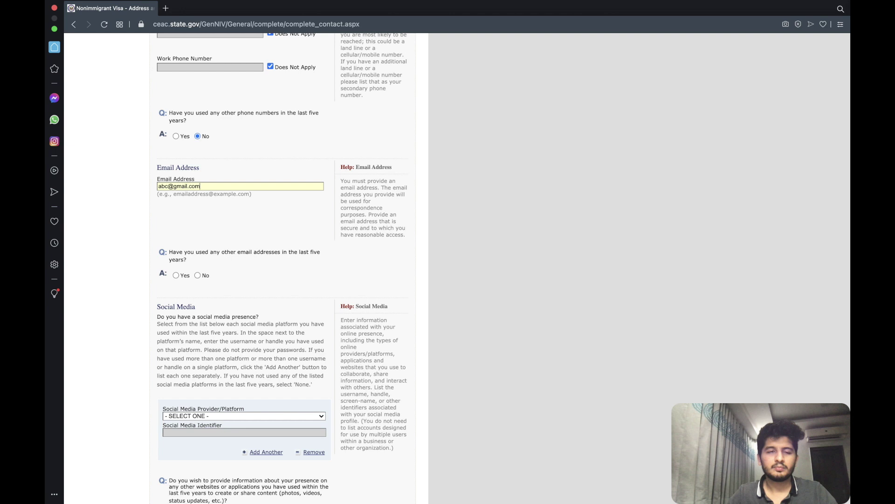
scroll(207, 224, "down", 3)
left_click(207, 224)
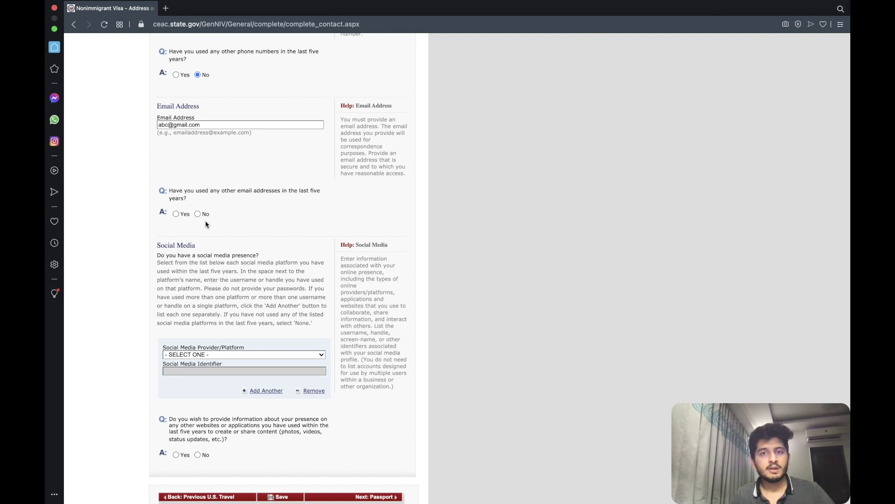
left_click(197, 214)
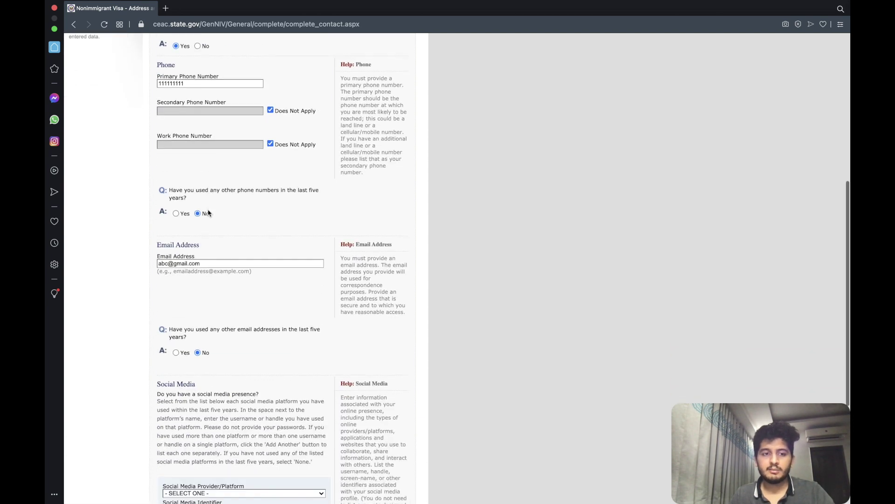
Add an INSTAGRAM social media identifier, answer No to other websites, and continue to Passport.
scroll(209, 213, "down", 5)
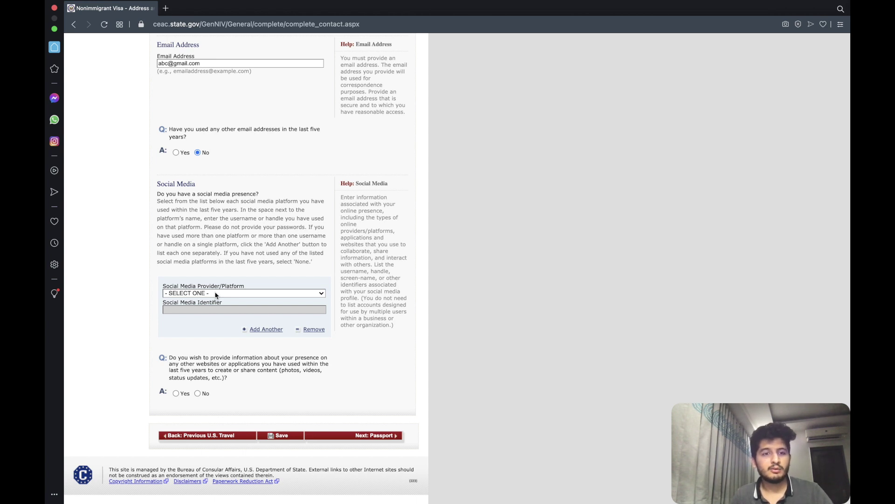
left_click(216, 294)
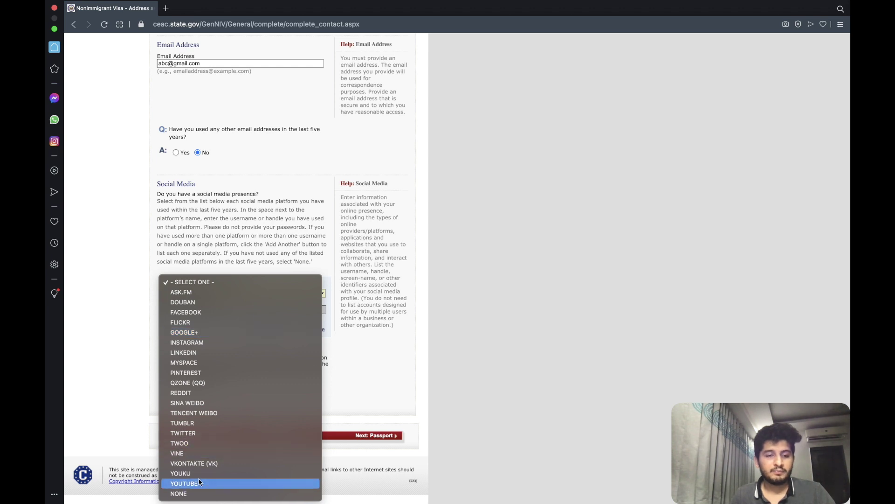
left_click(196, 343)
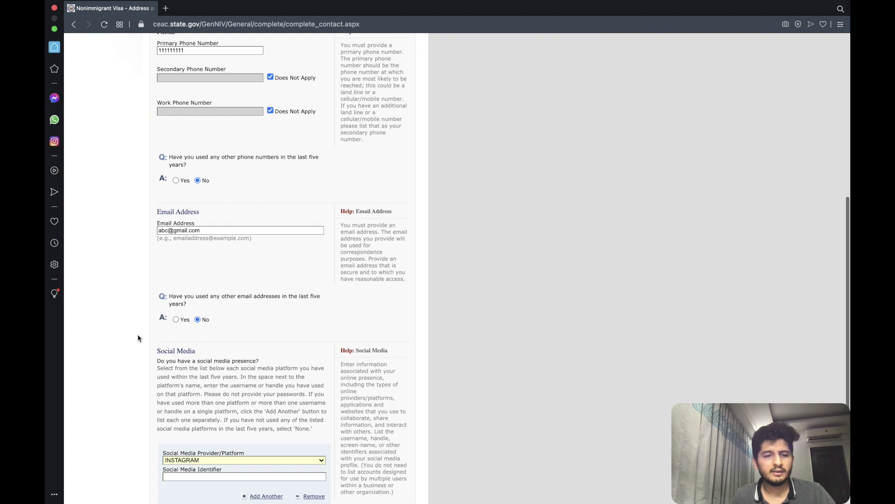
left_click(193, 307)
type("ACBASHJKBCKAS")
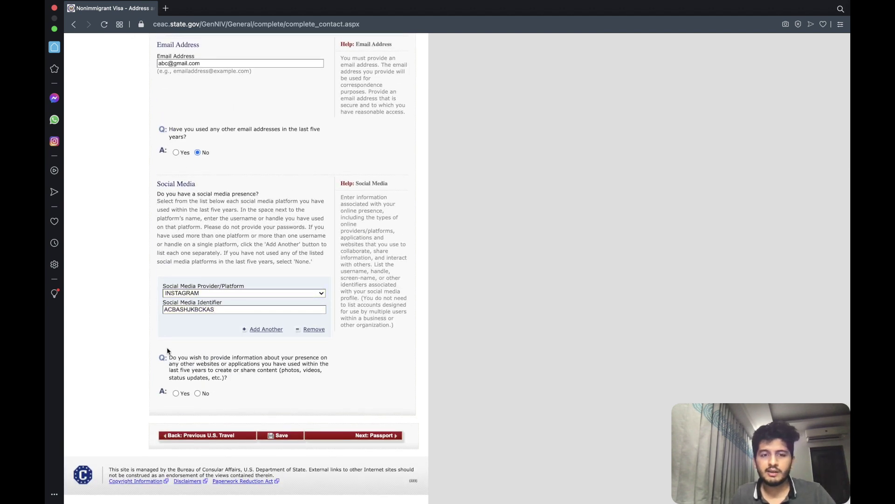
left_click(198, 393)
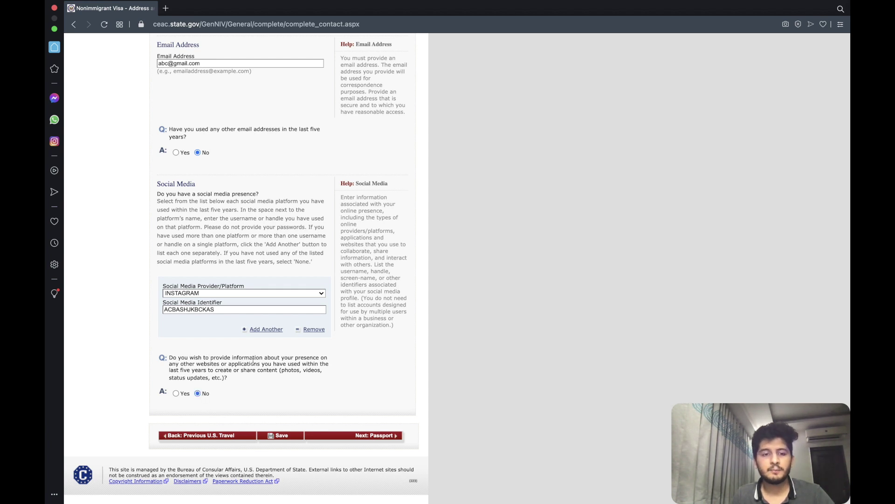
scroll(371, 420, "up", 5)
scroll(363, 441, "down", 4)
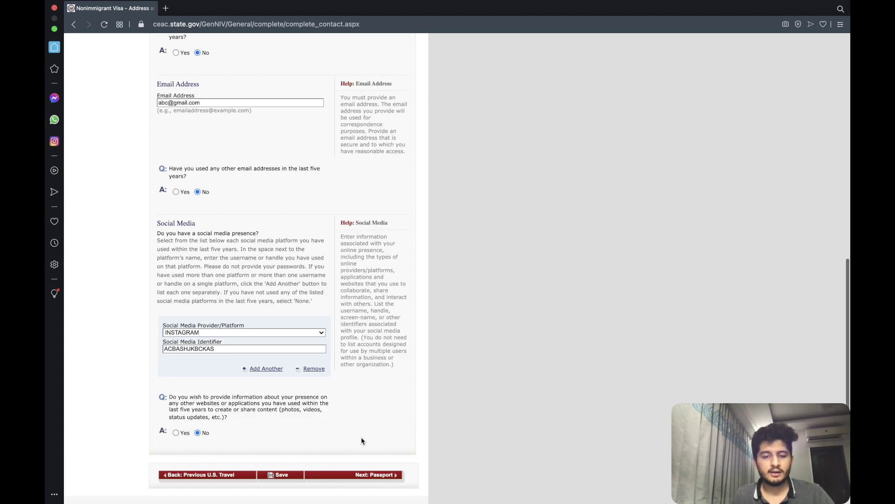
scroll(363, 441, "down", 2)
left_click(360, 436)
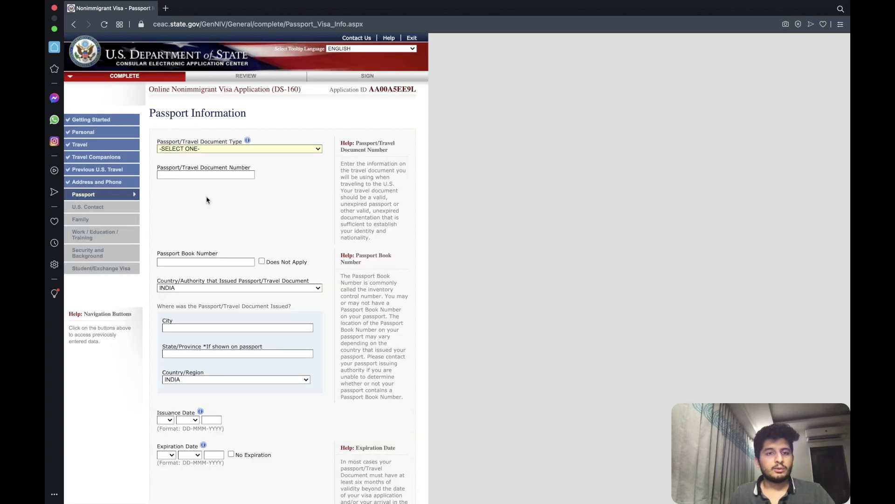
Set document type REGULAR, enter the passport number, and mark the book number Does Not Apply.
left_click(198, 149)
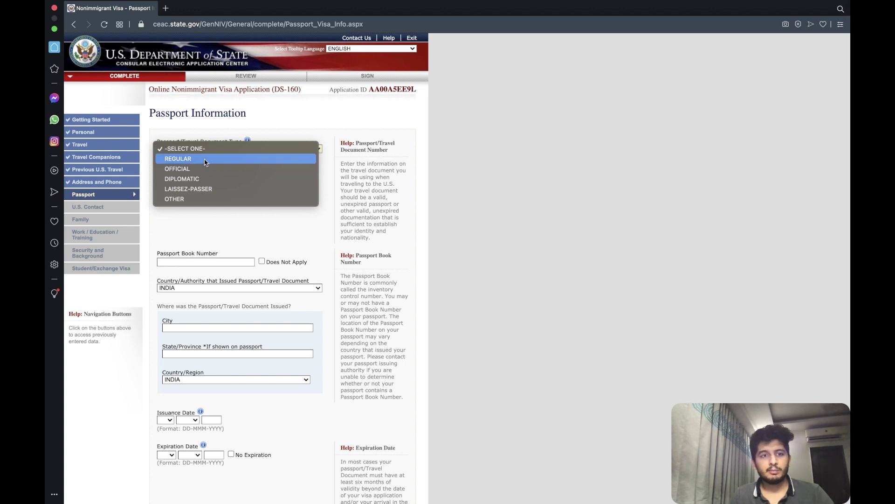
left_click(206, 159)
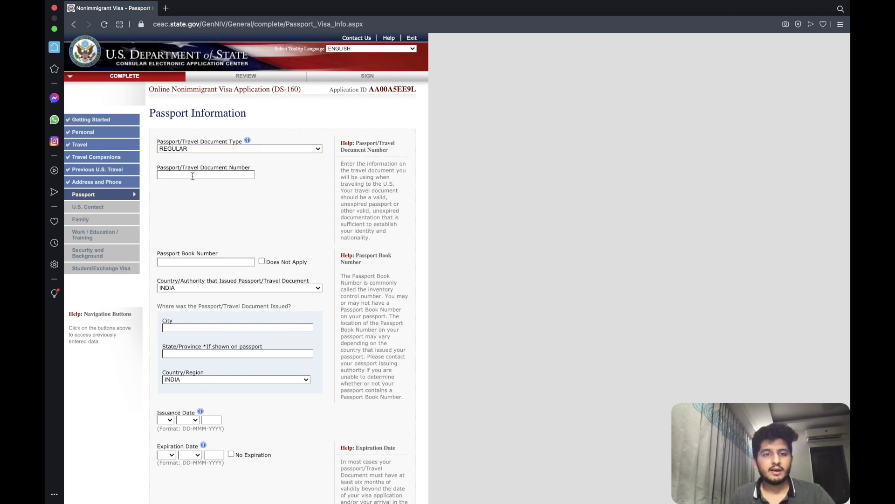
type("KJSDBCK")
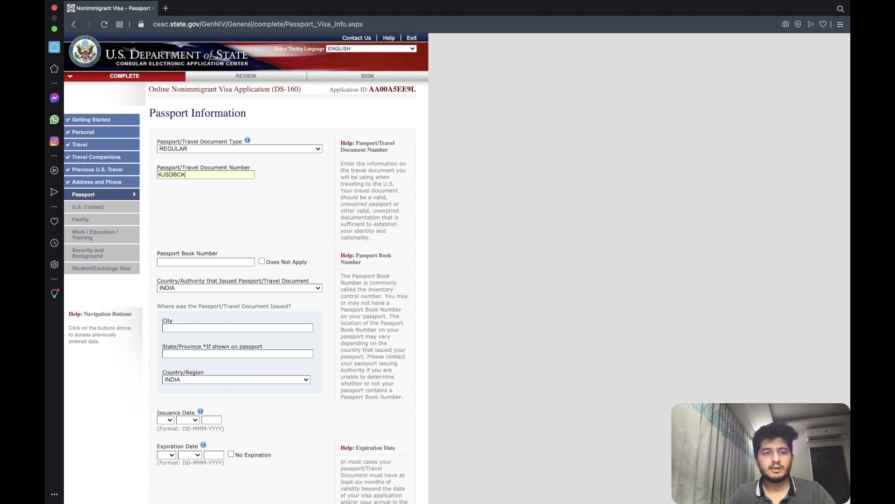
left_click(200, 233)
scroll(196, 215, "down", 2)
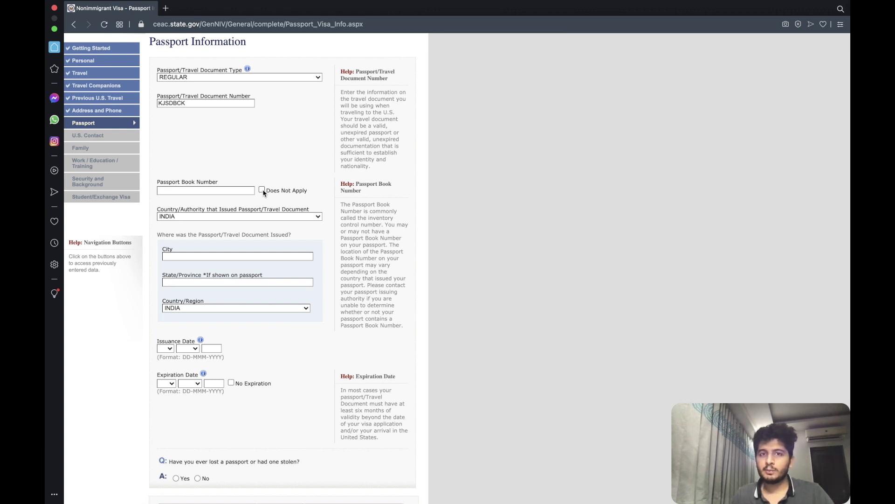
left_click(262, 190)
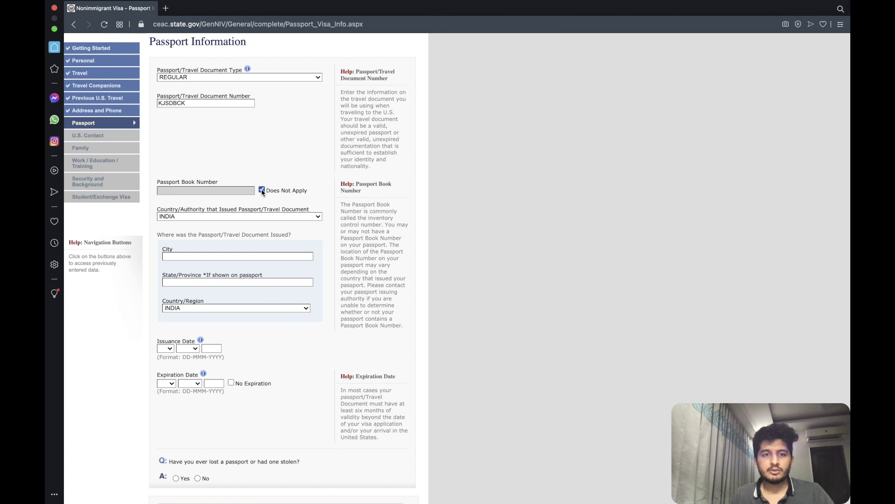
scroll(172, 192, "down", 2)
scroll(173, 191, "down", 1)
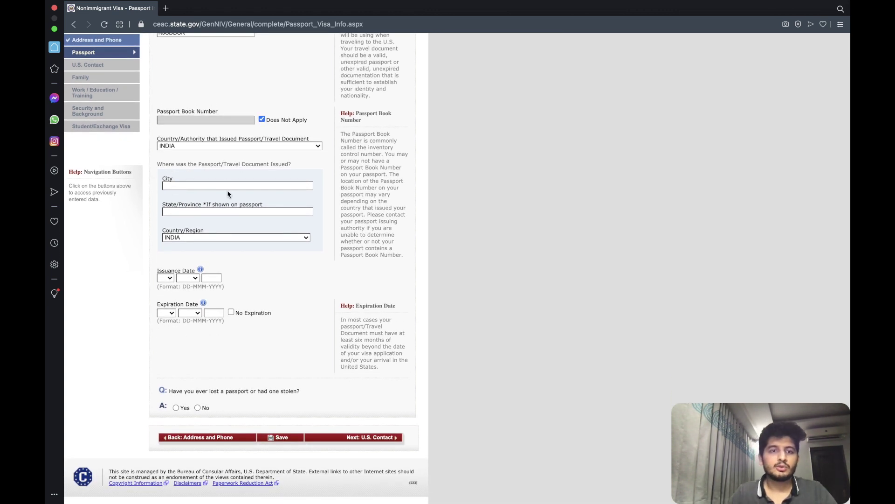
Enter CHENNAI as issuance city and state with issue date 06 MAR 2010.
type("CHENNAI")
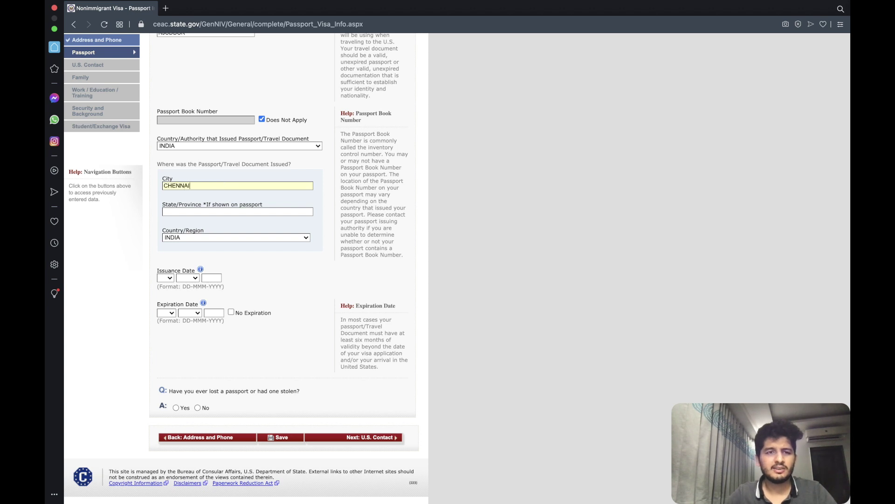
type("CHENNAI")
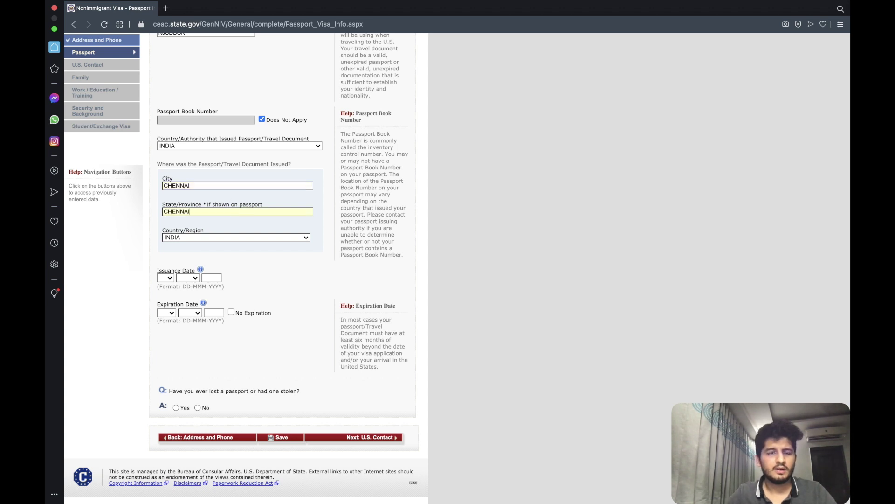
left_click(166, 278)
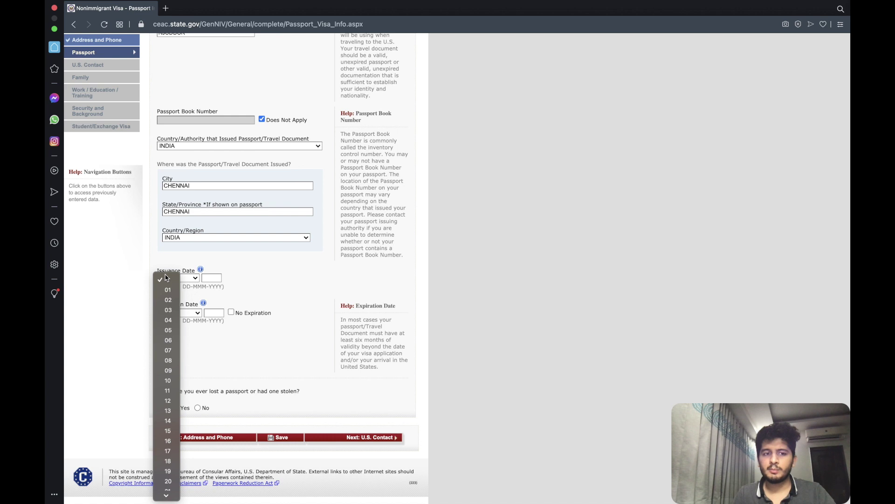
left_click(167, 343)
left_click(188, 279)
left_click(189, 310)
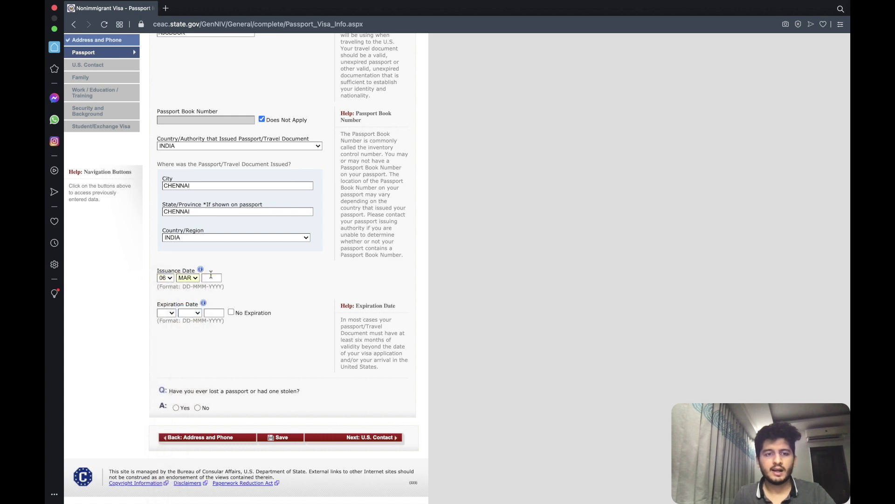
type("202")
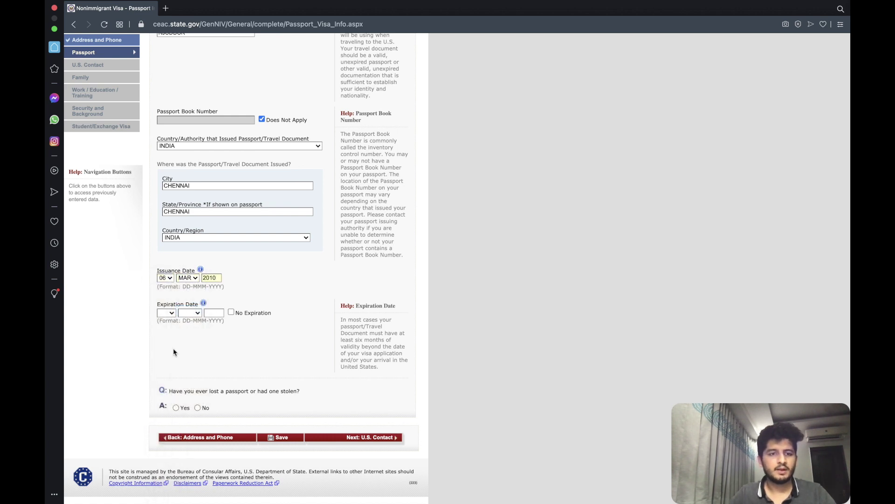
Set the passport expiration to 04 OCT 2022 and answer No to ever losing a passport.
left_click(166, 313)
left_click(168, 353)
left_click(189, 312)
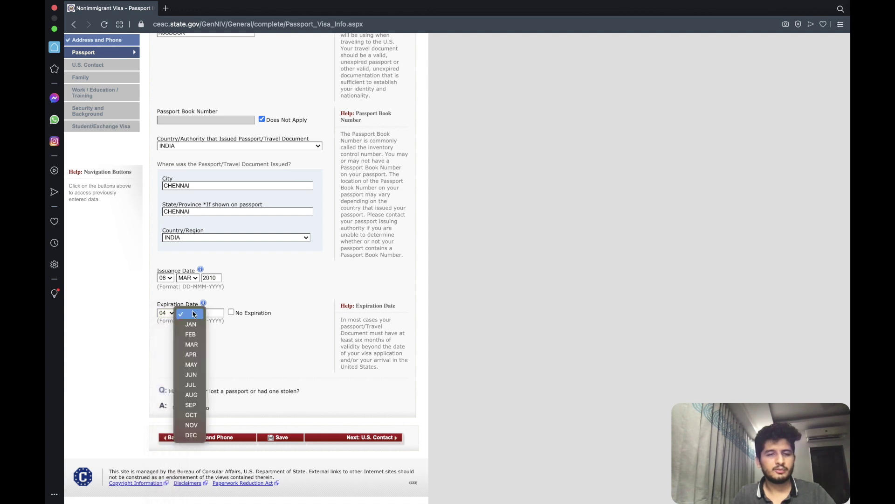
left_click(195, 418)
type("2022")
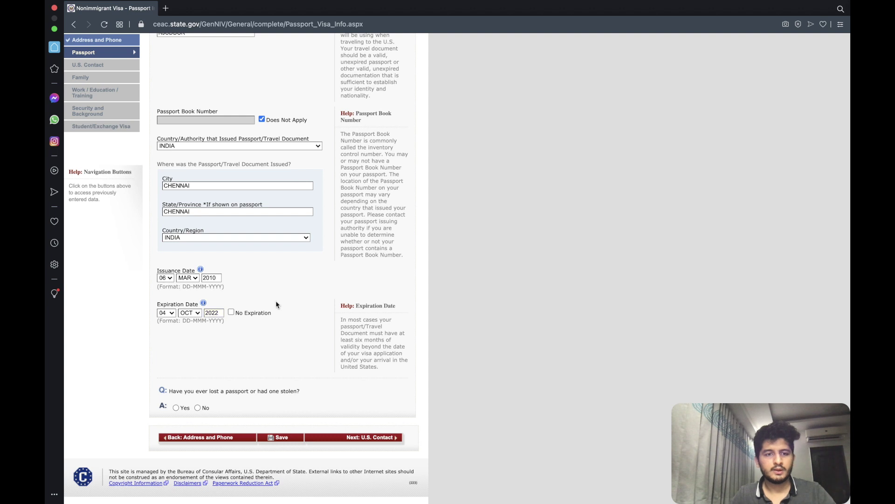
scroll(188, 323, "down", 1)
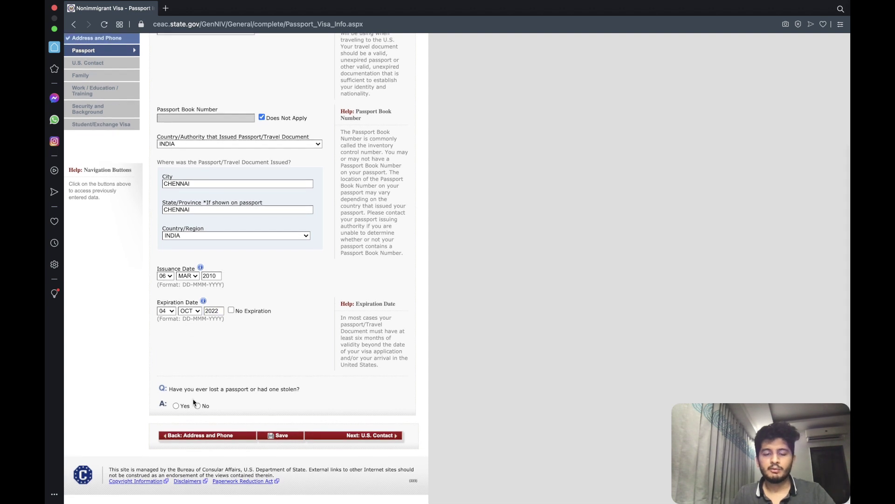
left_click(205, 409)
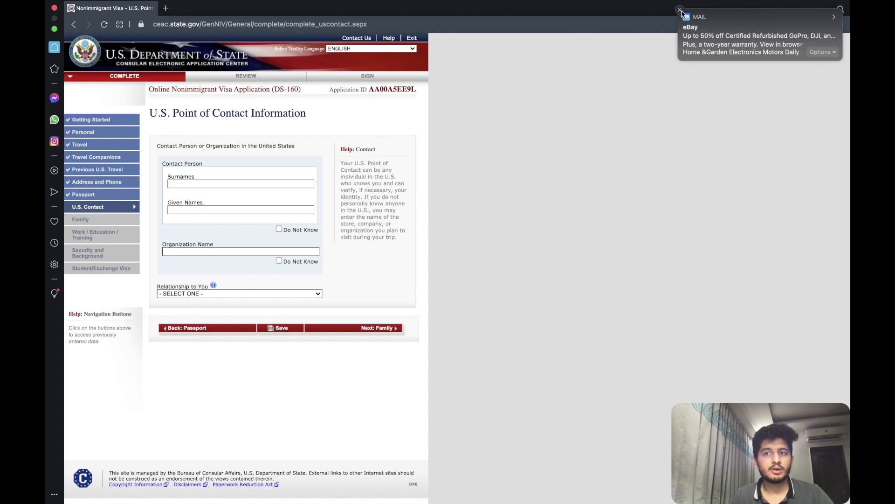
Mark the contact person Do Not Know, enter organization UC BERKELEY, and choose SCHOOL OFFICIAL relationship.
left_click(680, 10)
left_click(279, 229)
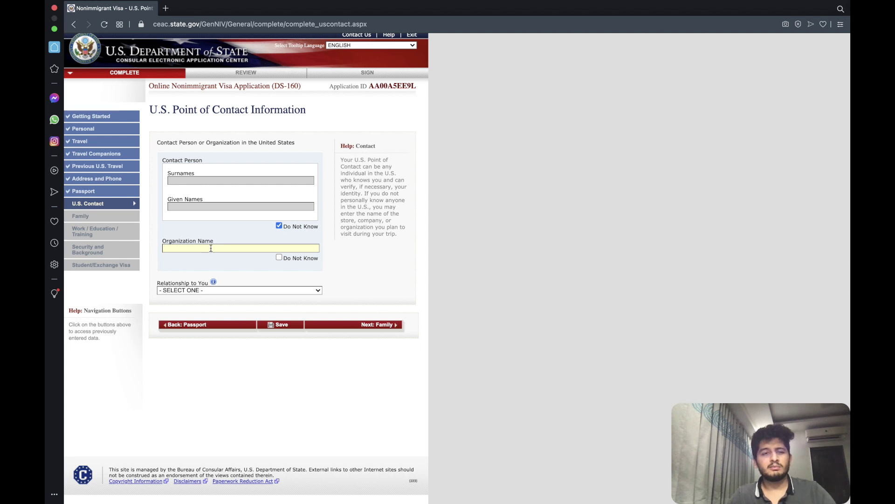
type("UC BERKELEY")
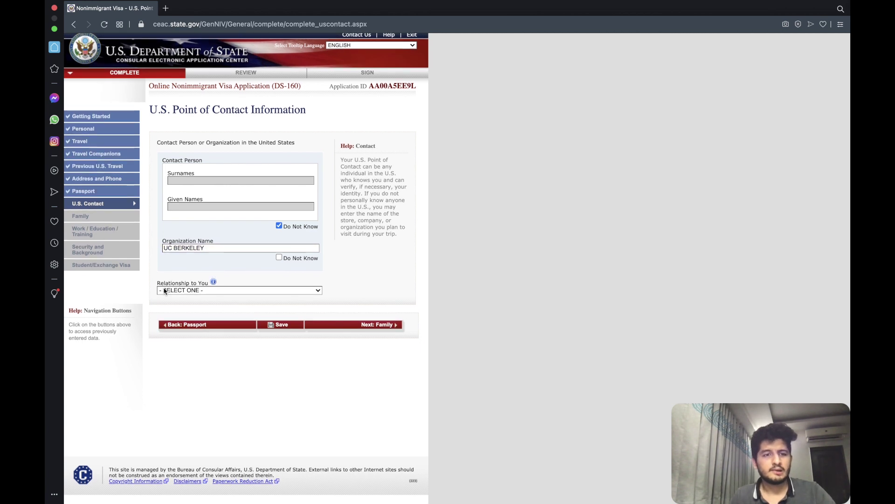
left_click(210, 290)
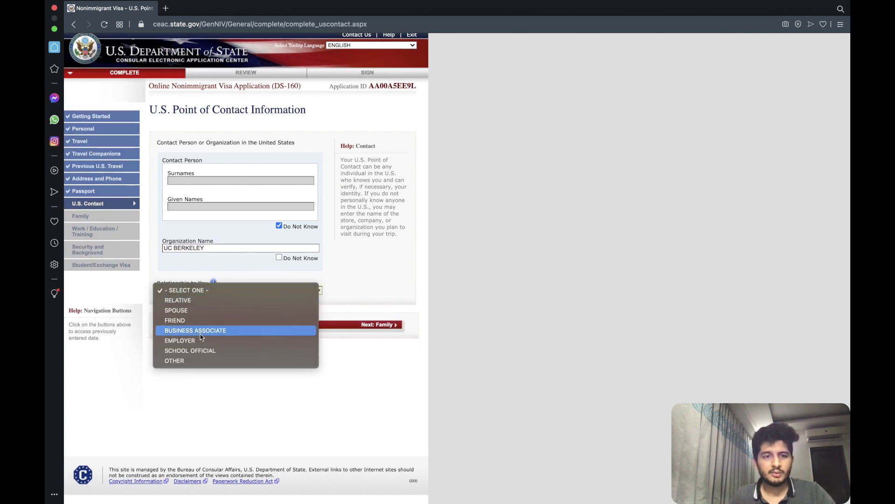
left_click(208, 354)
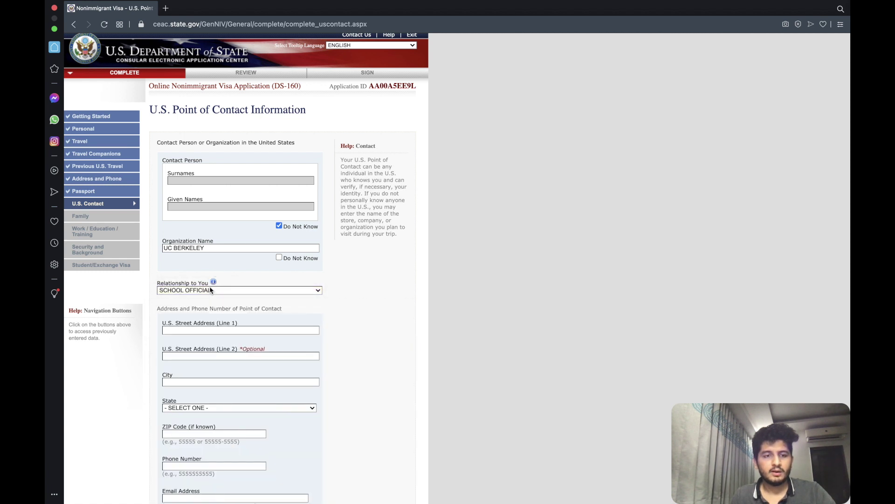
scroll(209, 290, "down", 3)
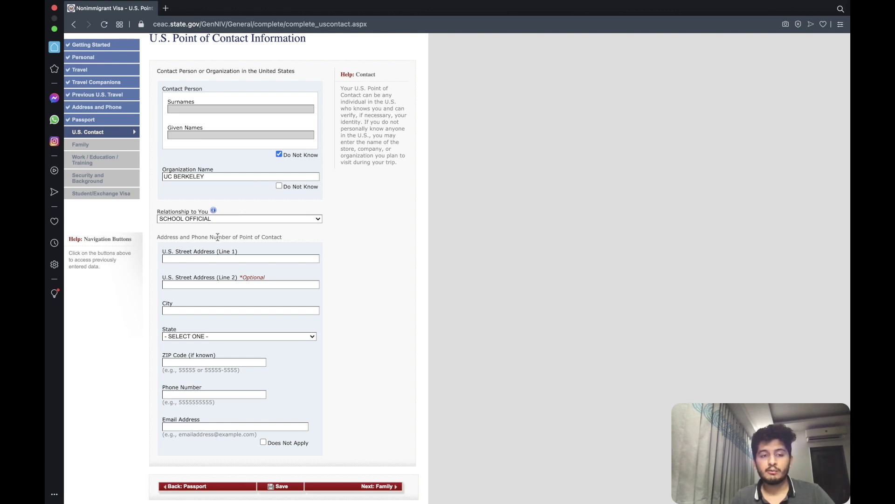
Fill the contact's two street address lines and city, and set the state to FLORIDA.
scroll(210, 257, "down", 2)
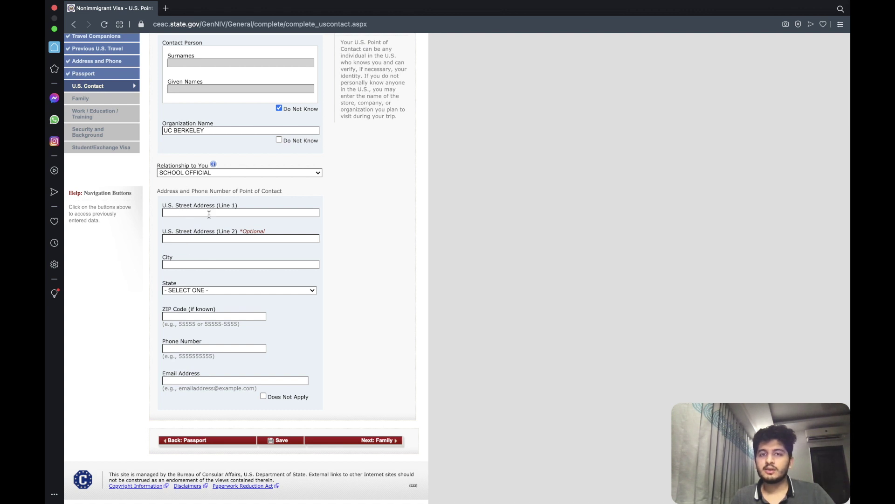
type("AC")
left_click(204, 239)
type("ASCAS")
left_click(199, 265)
type("ASCA")
key("Tab")
left_click(196, 292)
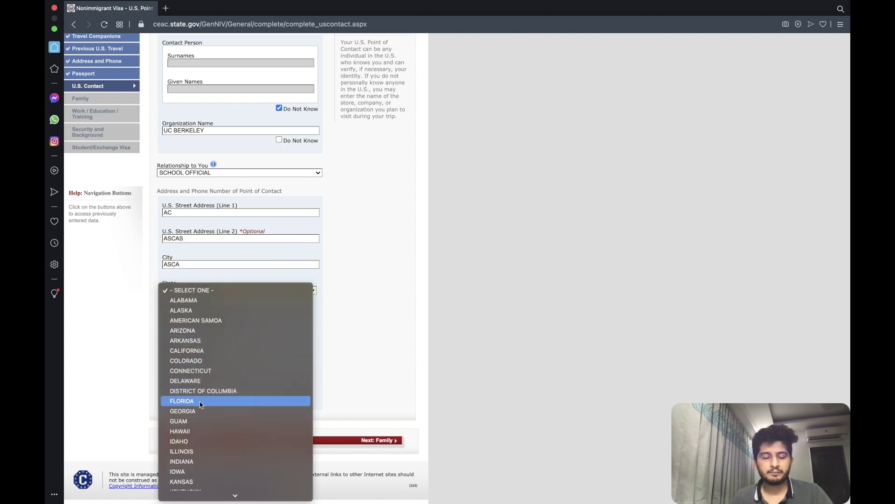
left_click(186, 401)
Clear an accidental text selection and keep SCHOOL OFFICIAL as the relationship.
left_click(347, 306)
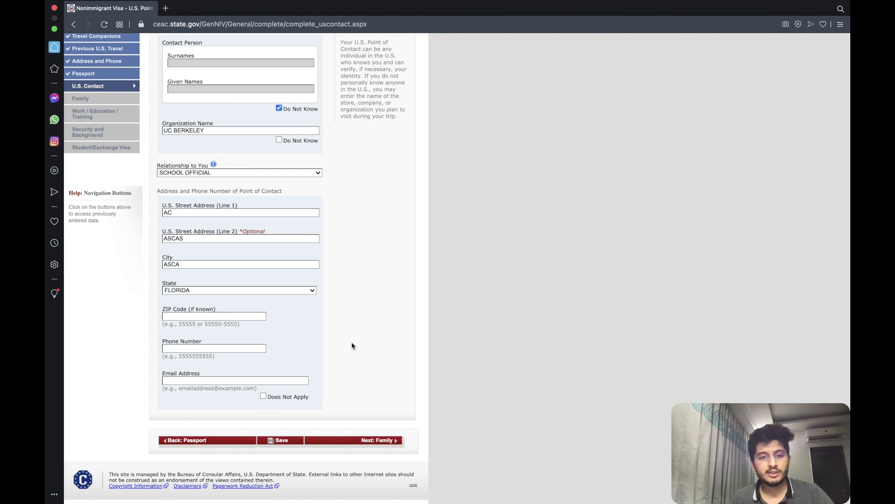
left_click_drag(310, 397, 161, 373)
left_click(214, 316)
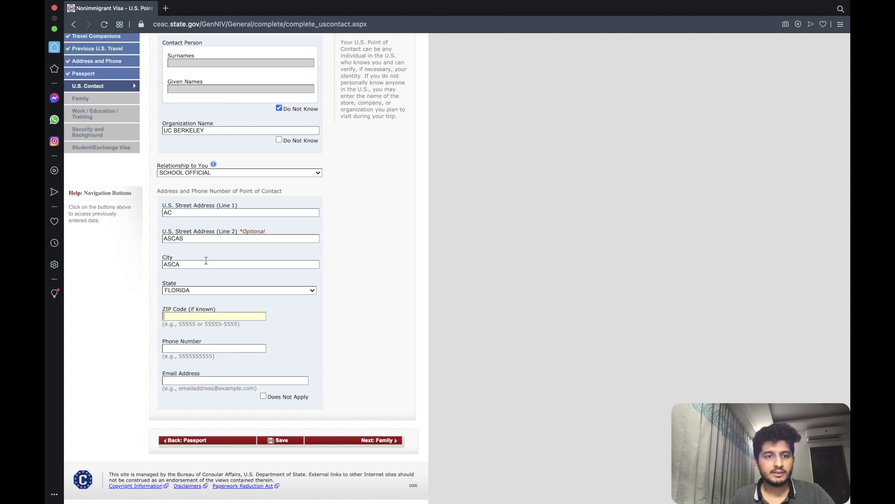
left_click_drag(156, 161, 313, 392)
left_click(359, 342)
scroll(301, 238, "up", 3)
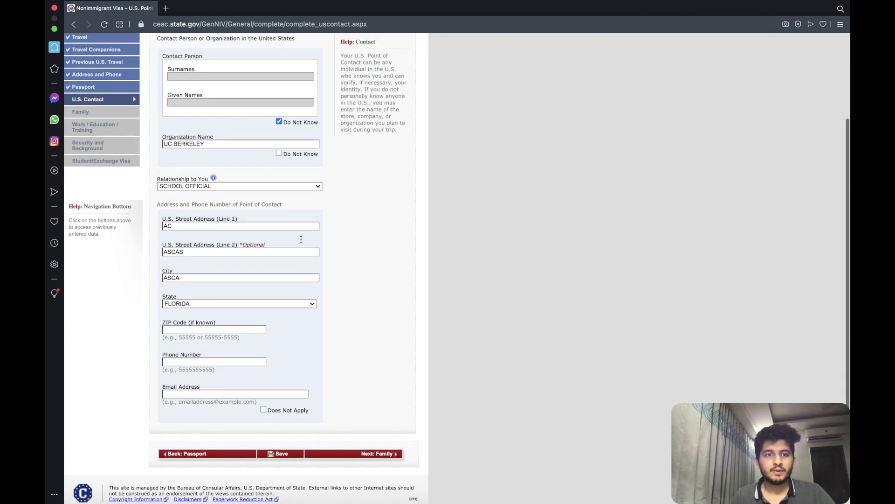
left_click(206, 256)
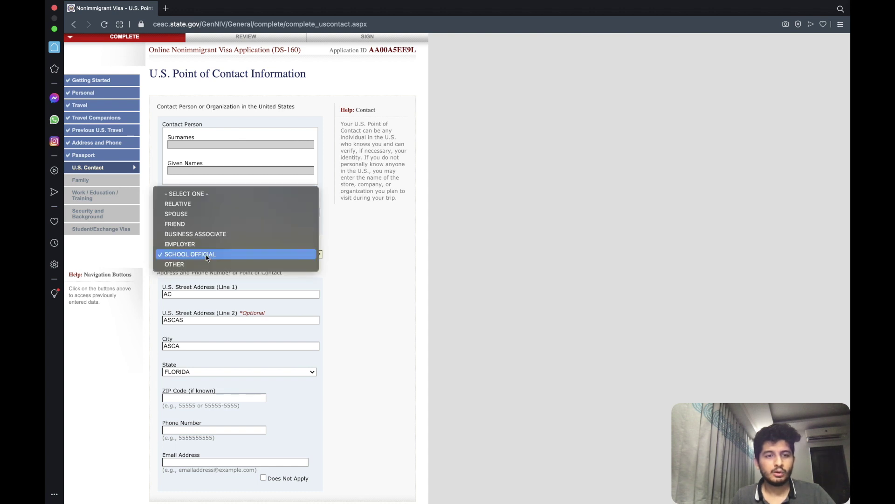
left_click(327, 283)
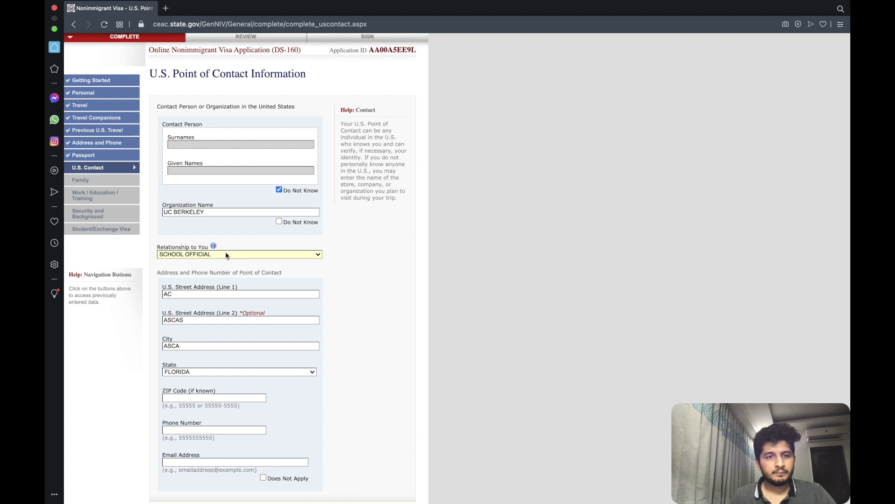
Mark the contact email Does Not Apply, add the missing phone number, and submit to Family.
scroll(194, 213, "down", 3)
scroll(195, 213, "up", 5)
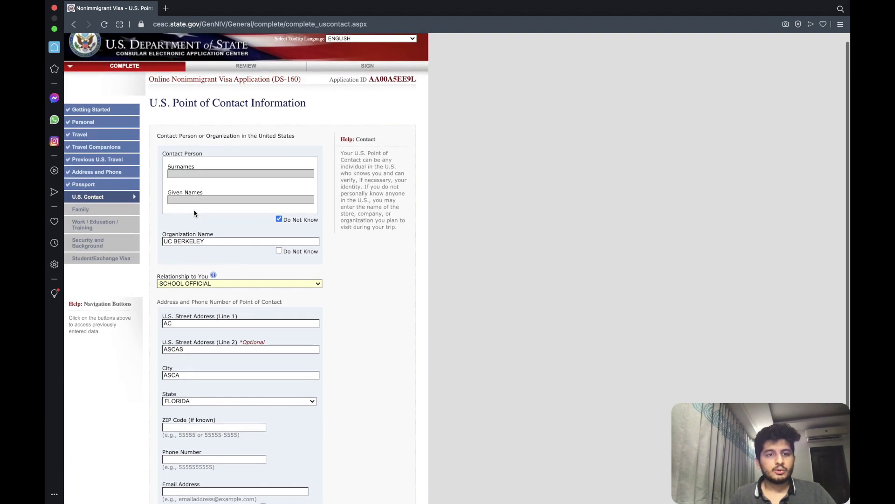
scroll(200, 293, "down", 2)
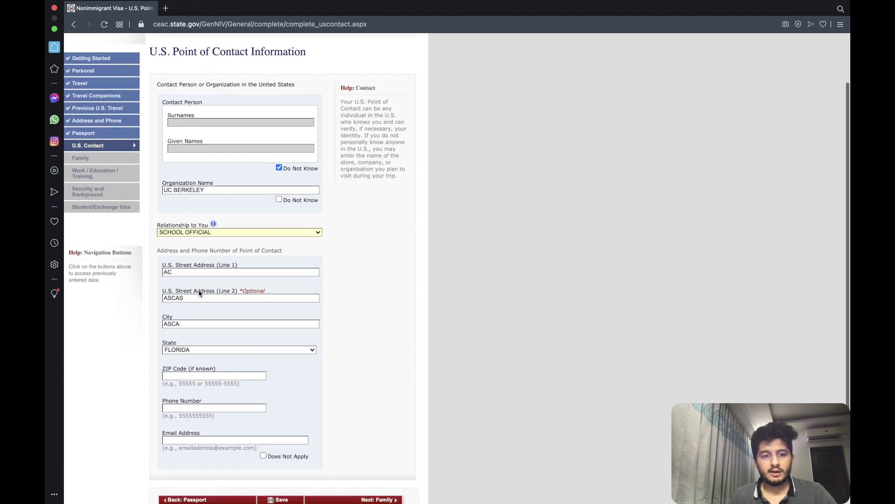
scroll(201, 298, "down", 2)
left_click(263, 392)
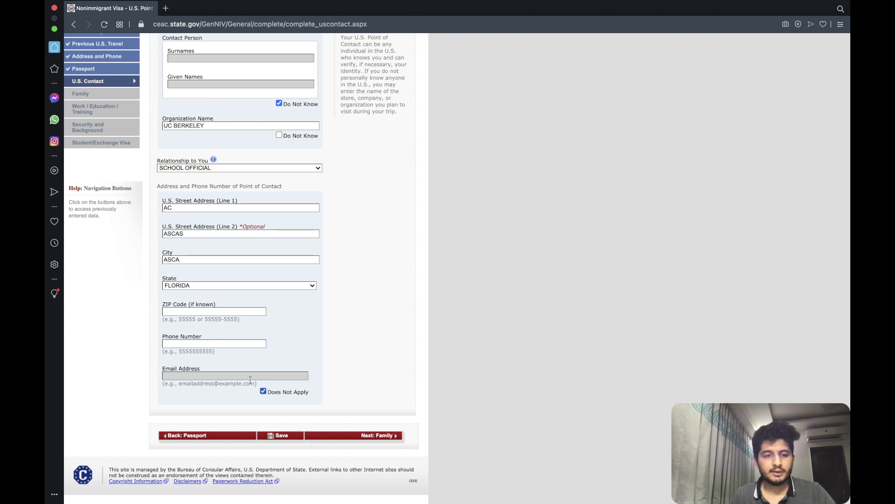
left_click(360, 436)
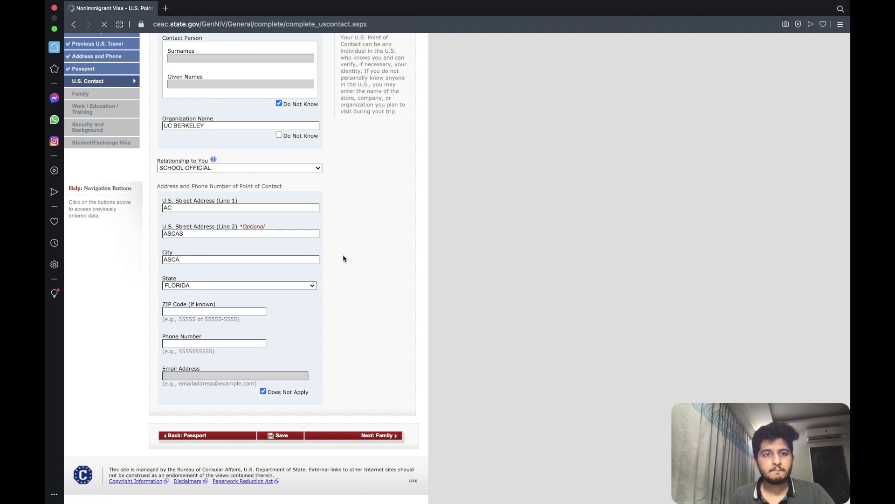
scroll(250, 213, "down", 1)
scroll(248, 212, "down", 3)
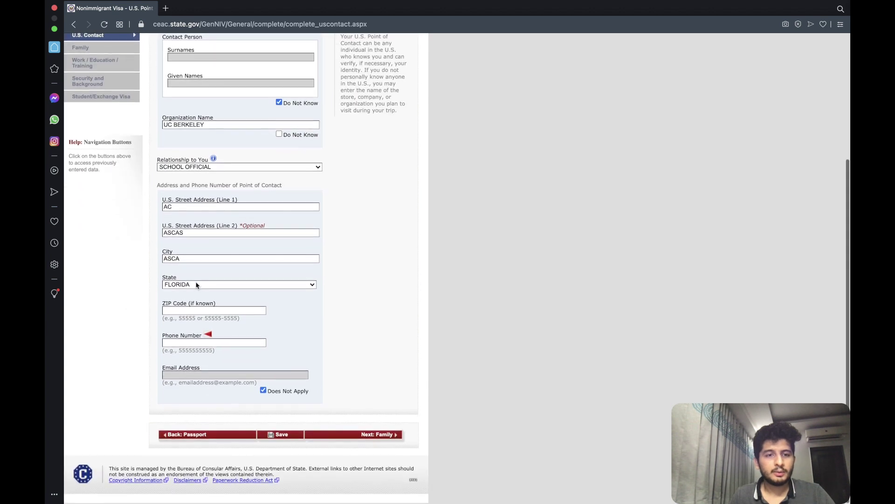
left_click(182, 343)
type("11111111")
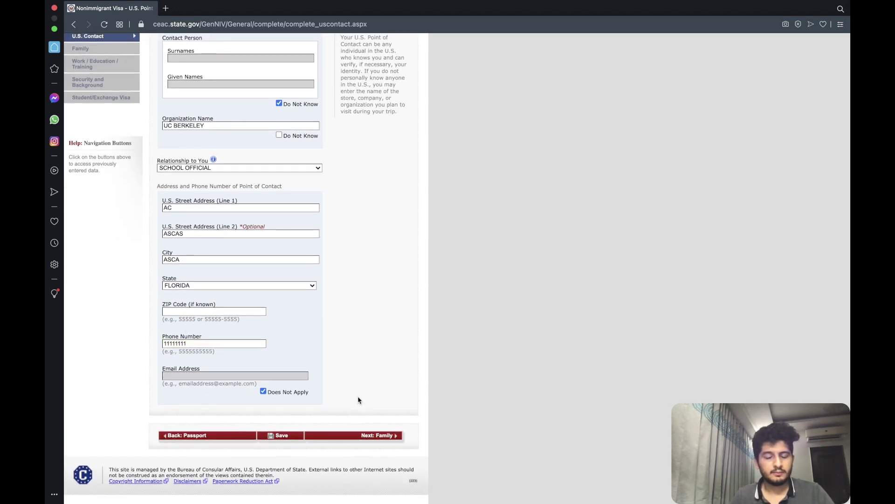
left_click(360, 436)
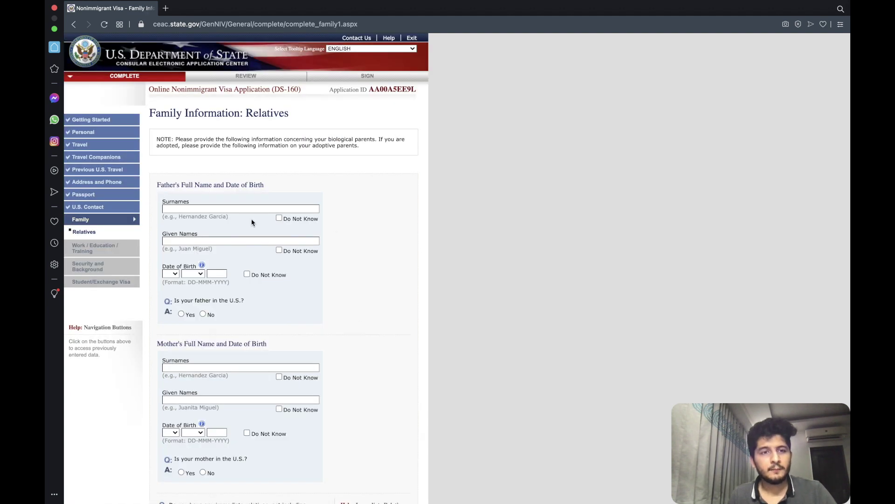
type("ASCAS")
left_click(199, 201)
type("SDCS")
left_click(172, 235)
left_click(171, 256)
left_click(193, 236)
left_click(193, 264)
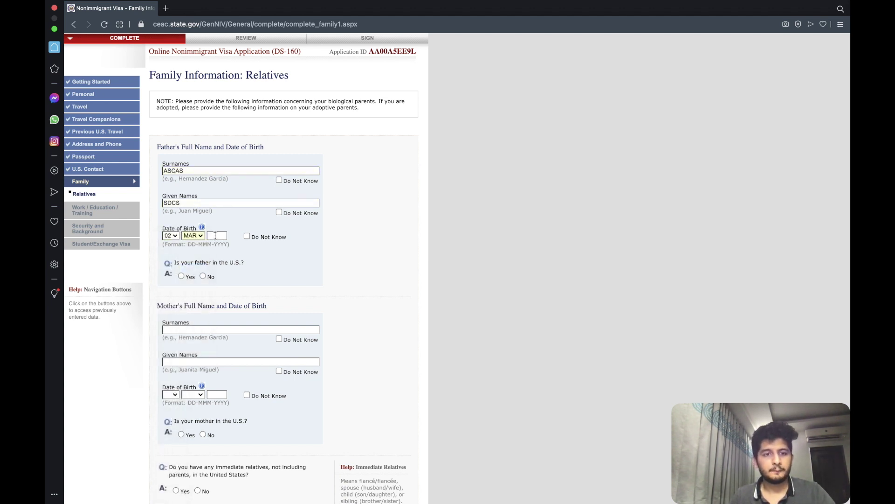
type("198")
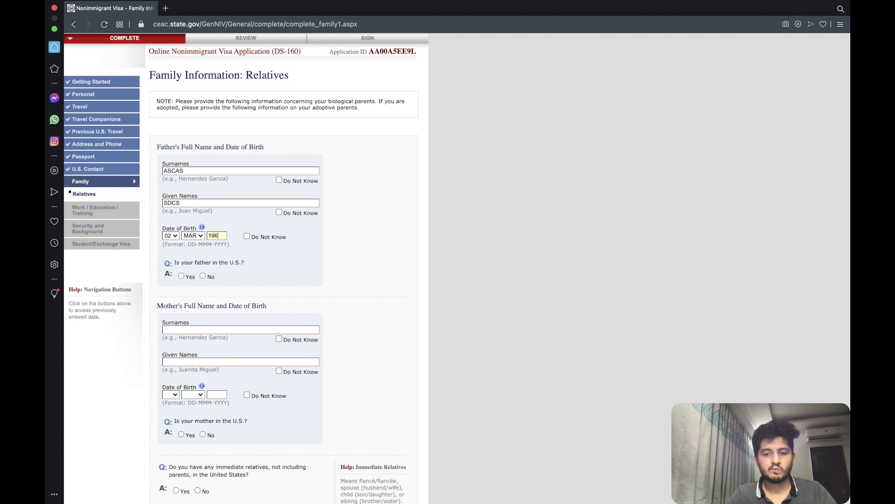
scroll(254, 247, "down", 3)
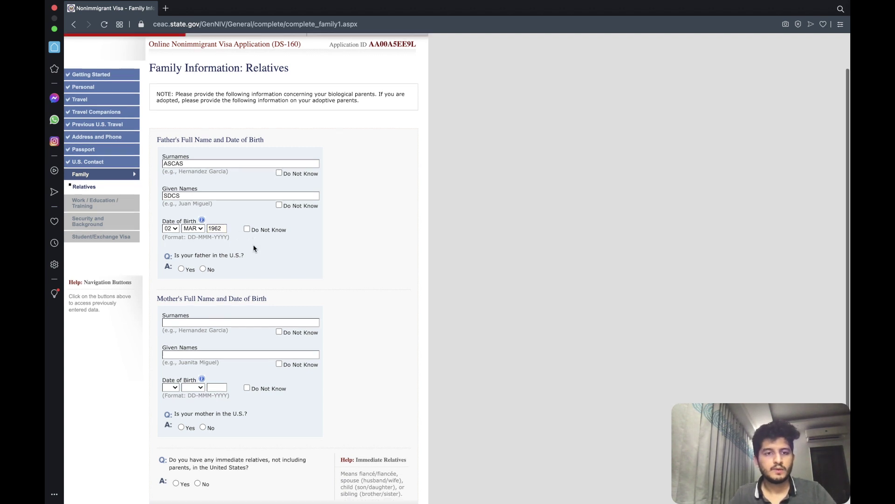
left_click(203, 212)
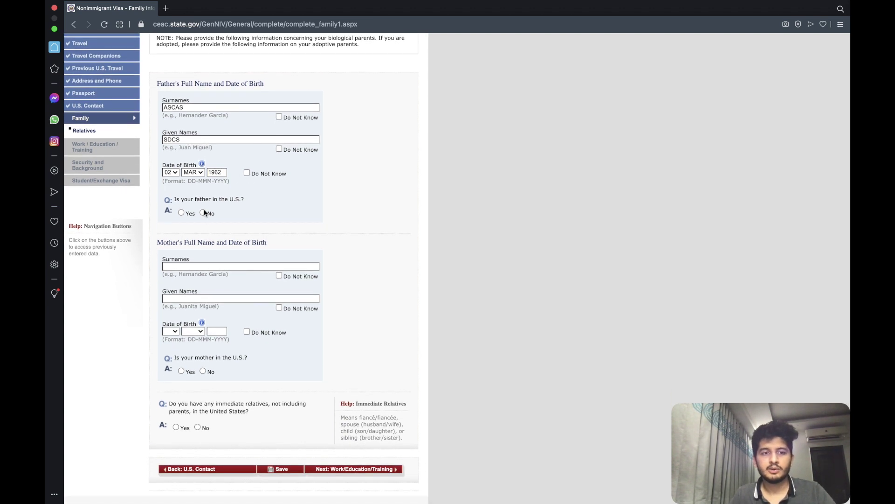
left_click(187, 267)
type("ASCAS")
left_click(185, 298)
type("SDCSDC")
left_click(171, 332)
left_click(174, 359)
left_click(198, 333)
left_click(194, 382)
left_click(219, 332)
type("1965")
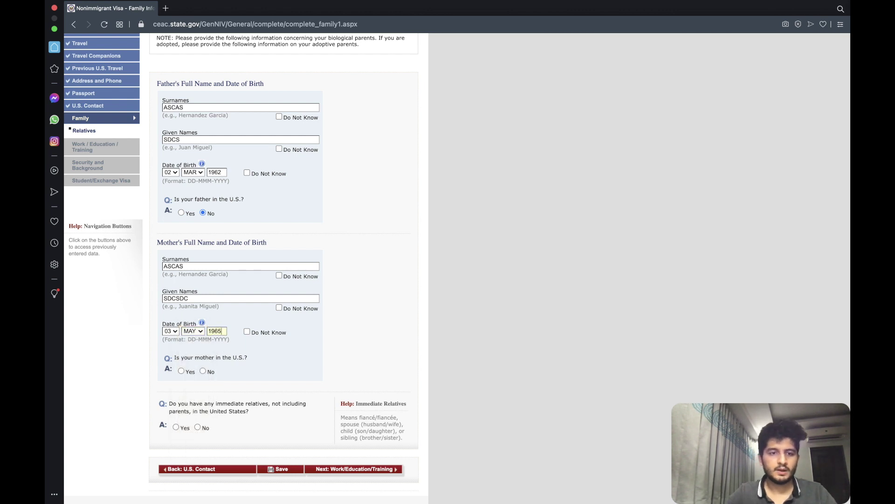
scroll(225, 333, "down", 2)
left_click(203, 331)
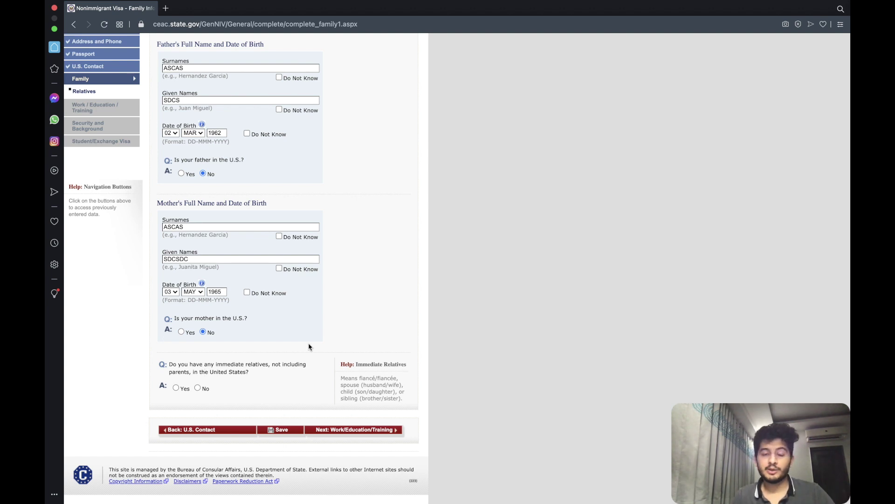
Answer No to immediate and other relatives in the U.S. and save the family page.
left_click(198, 387)
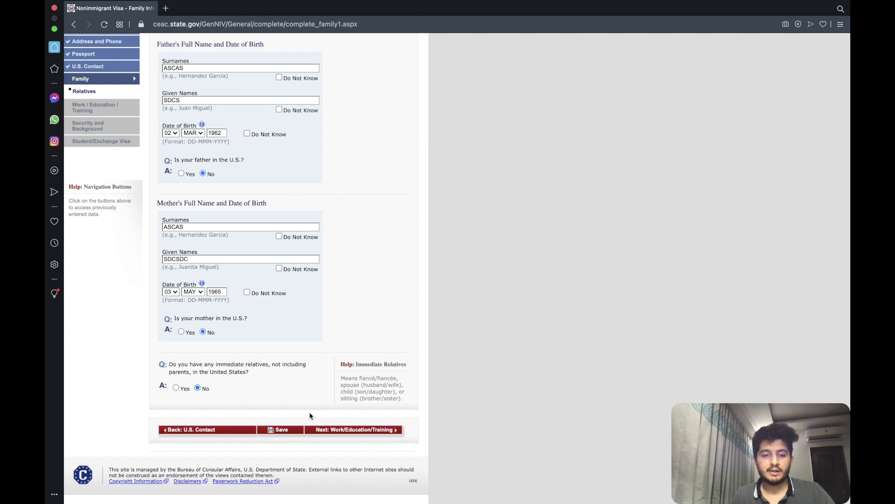
scroll(353, 435, "down", 2)
scroll(353, 435, "down", 2)
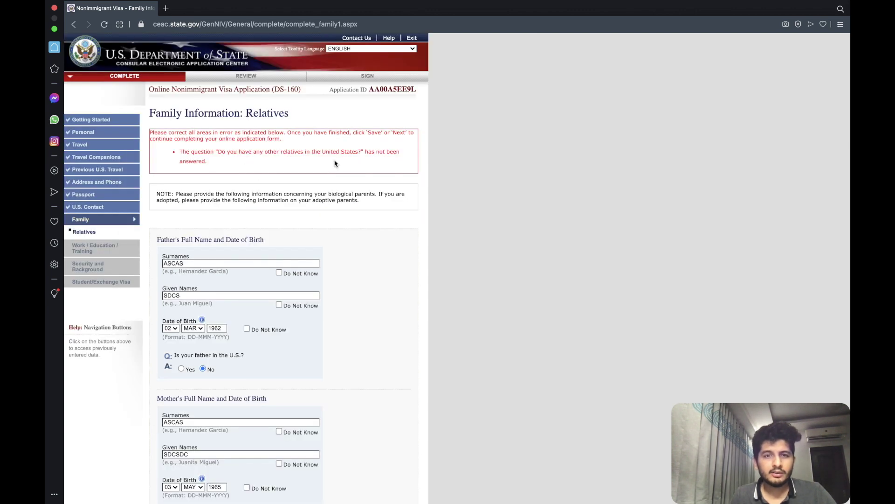
scroll(334, 162, "down", 5)
left_click(200, 422)
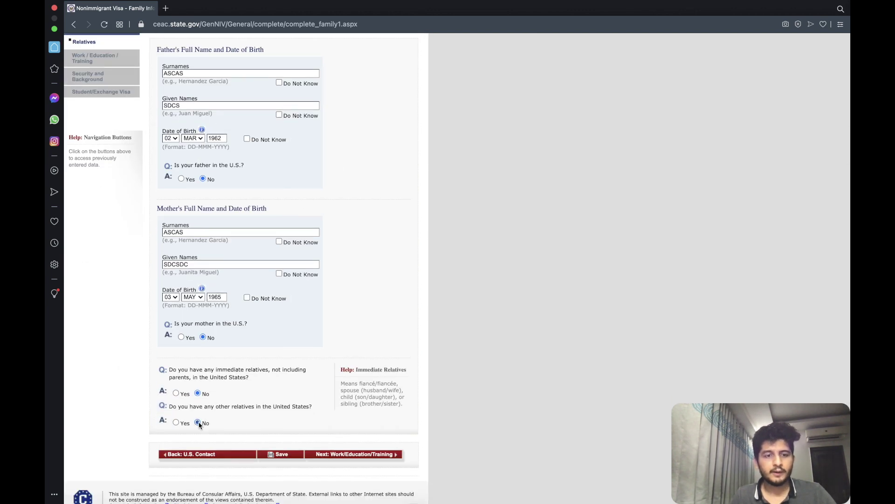
left_click(358, 455)
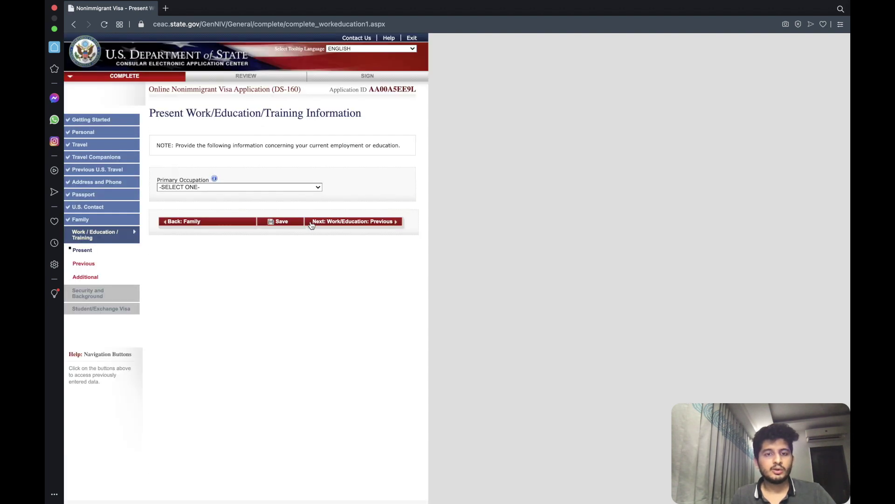
Choose ENGINEERING as primary occupation and enter employer CSDC with its street address.
left_click(234, 187)
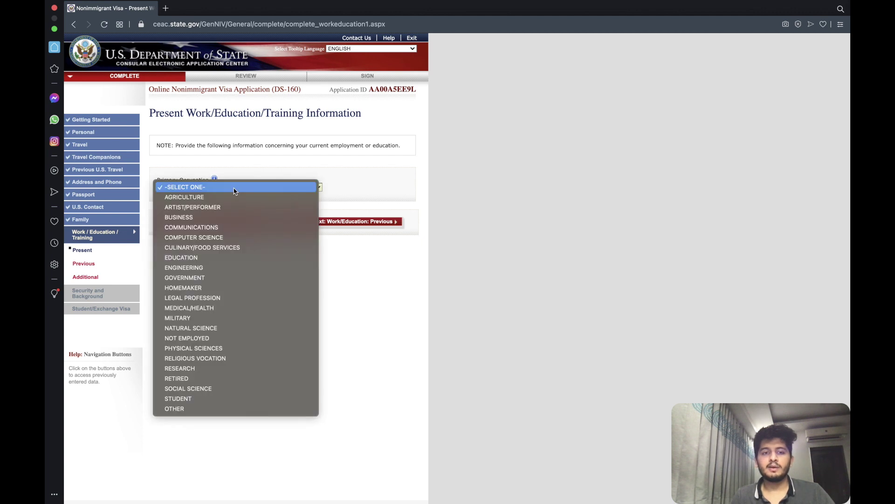
left_click(219, 267)
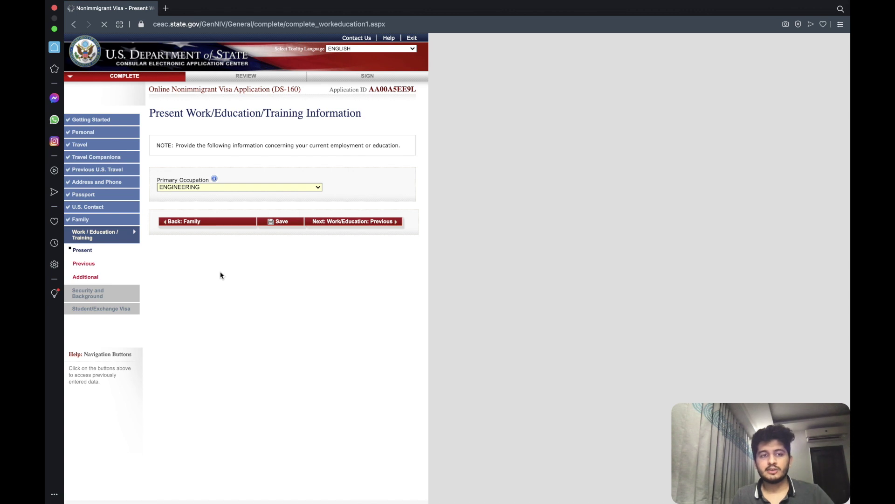
scroll(203, 210, "down", 3)
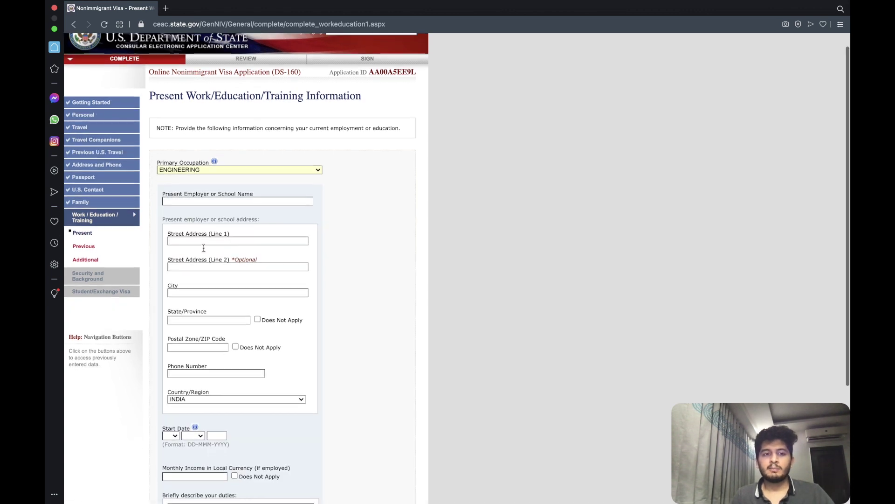
left_click(217, 161)
type("CSDC")
left_click(206, 198)
type("SDCSD")
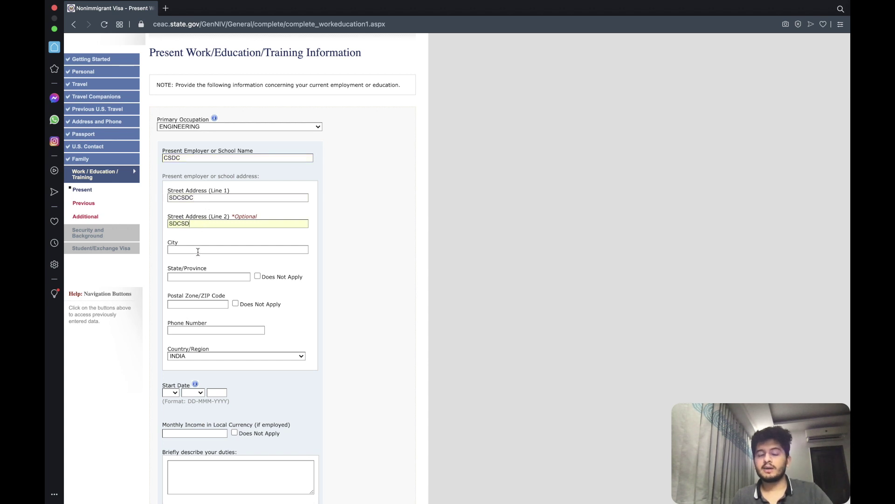
type("SDCSDSDC")
left_click(222, 126)
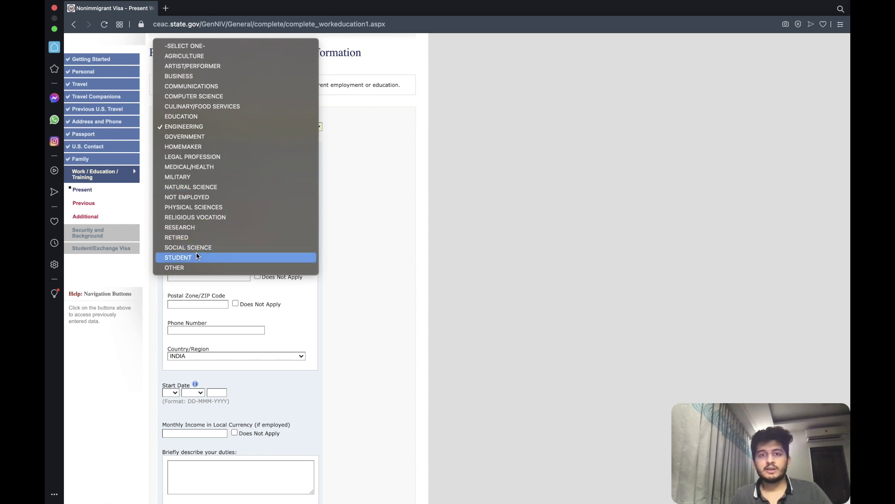
left_click(386, 177)
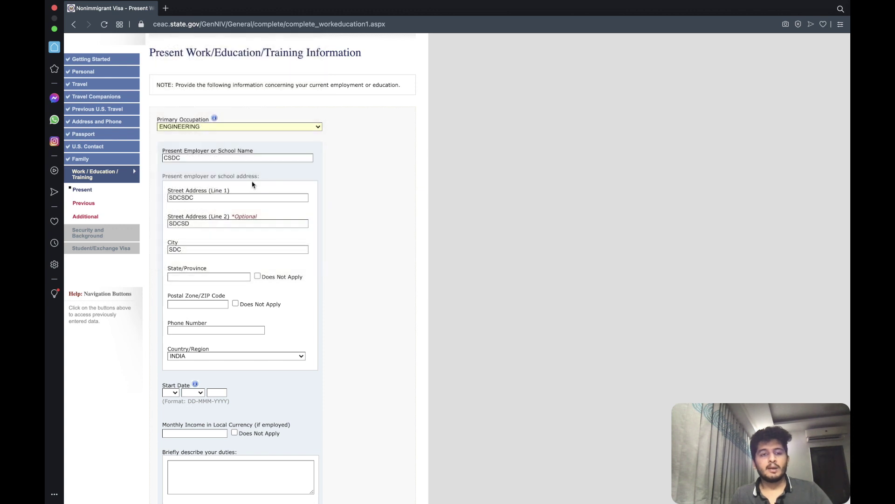
Mark state and postal code Does Not Apply, enter the phone, and set start date 02 JUN 2020.
scroll(179, 195, "down", 3)
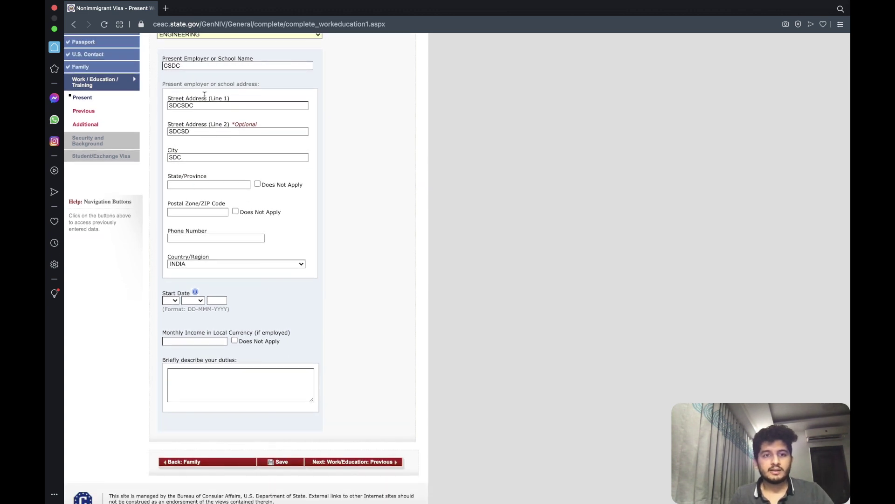
left_click(257, 184)
left_click(235, 211)
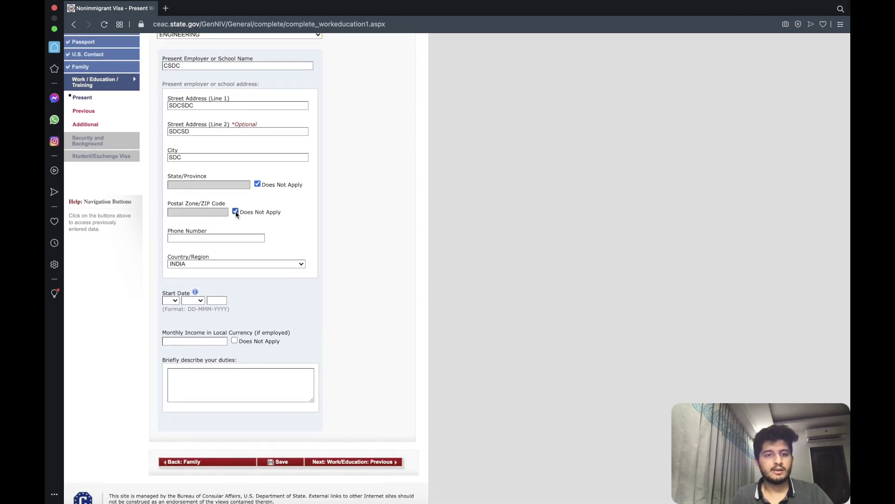
left_click(207, 239)
type("11111")
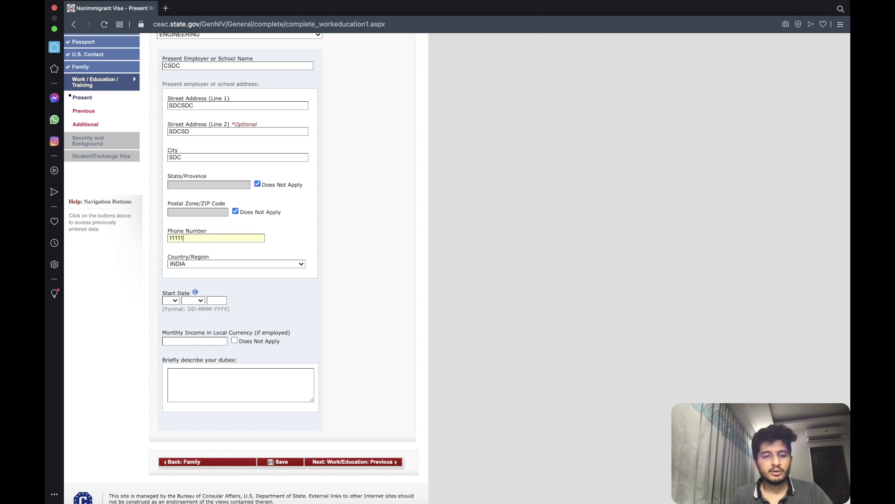
left_click(173, 300)
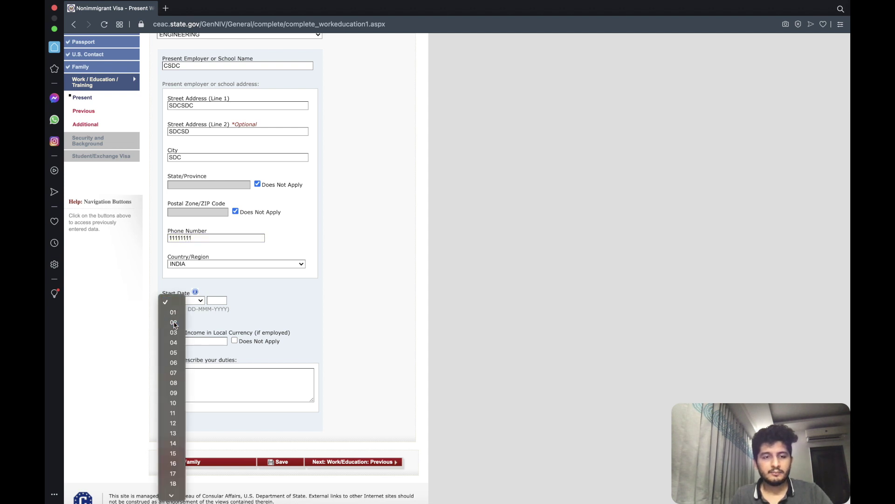
left_click(173, 320)
left_click(193, 301)
left_click(192, 365)
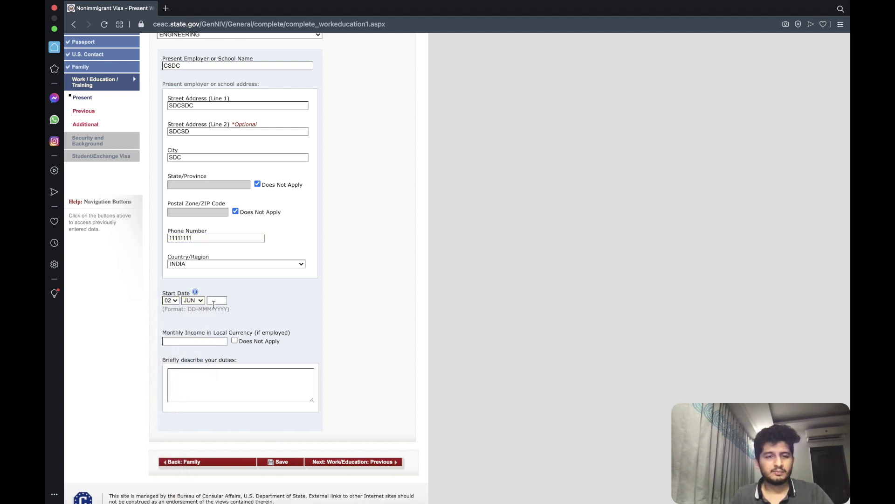
type("2020")
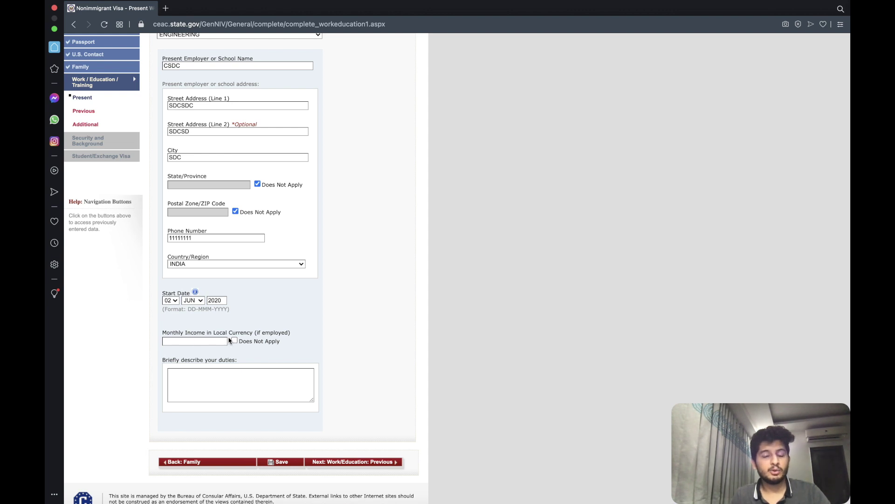
Enter the duties description and monthly income 20000, then save the present work page.
left_click(207, 374)
type("SDC")
left_click(194, 343)
type("20000")
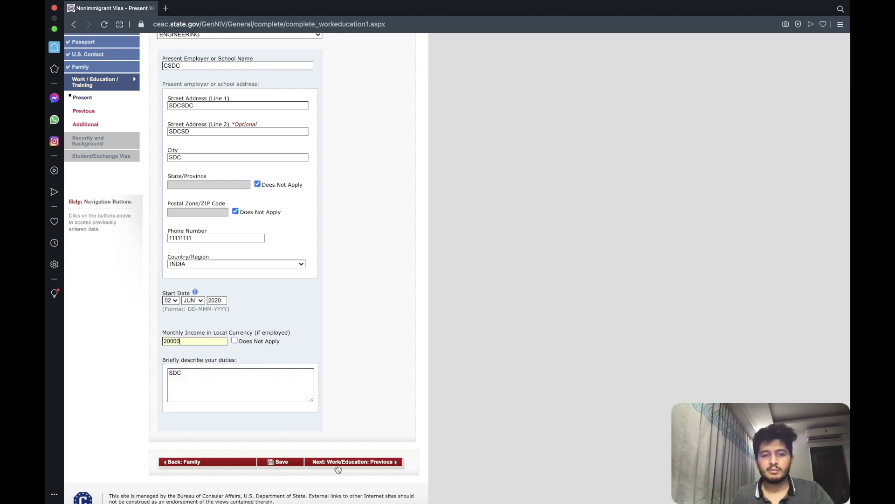
left_click(337, 467)
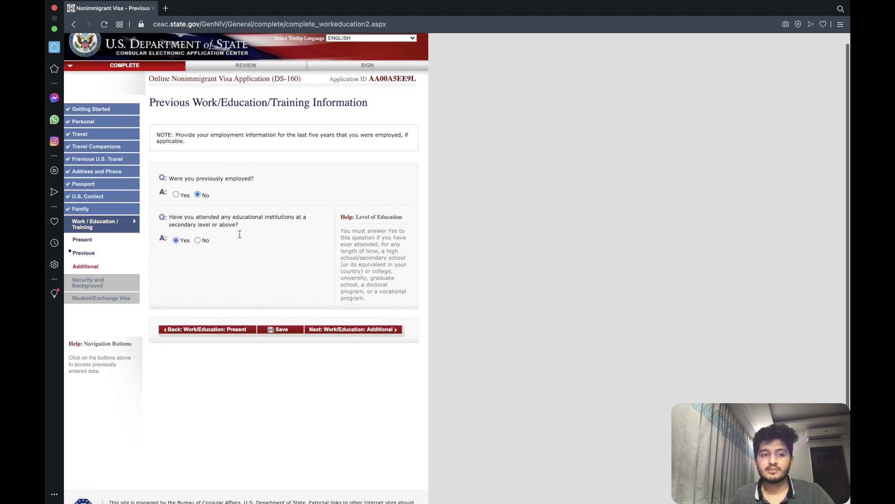
Enter institution SDVSDV, address SDVSD / SDCSDC, city SDC, with state/province not applicable.
scroll(220, 224, "down", 3)
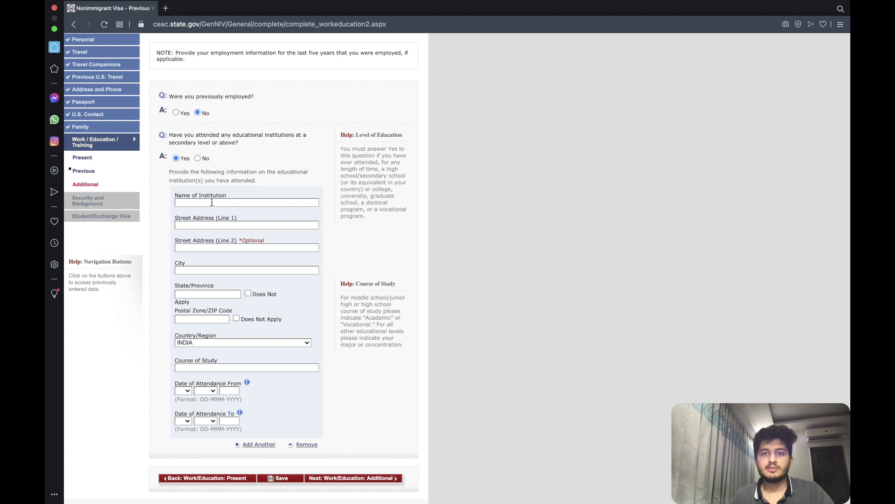
type("SDVSDV")
left_click(211, 225)
type("SDVSD")
left_click(210, 247)
type("SDCSDC")
left_click(209, 270)
type("SDC")
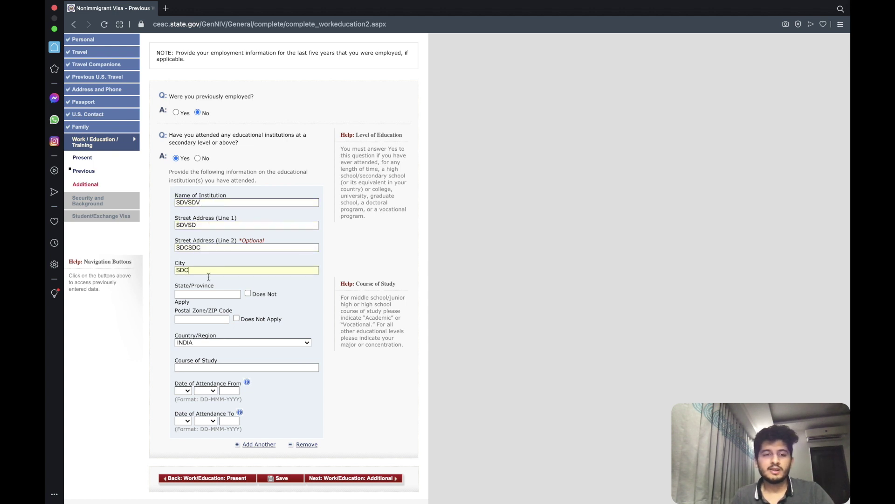
left_click(248, 294)
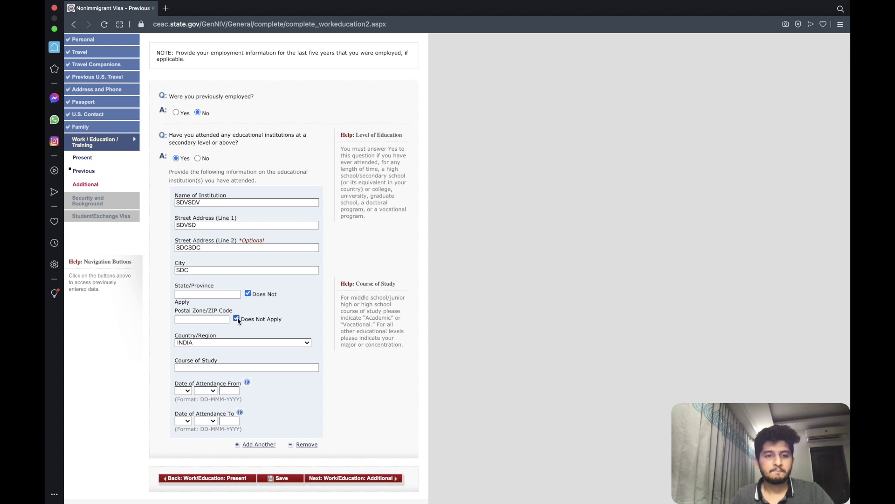
Enter course of study BTEC with an attendance start date of 03 MAR 2016.
left_click(209, 368)
type("BTEC")
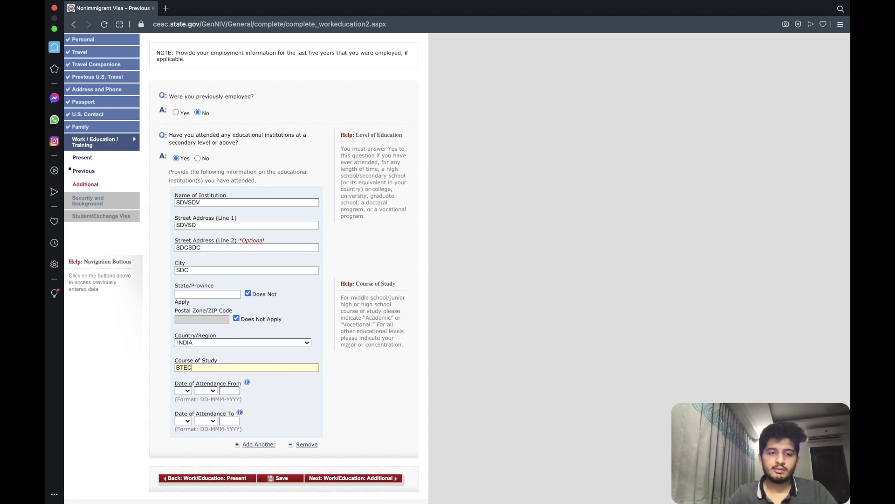
left_click(184, 392)
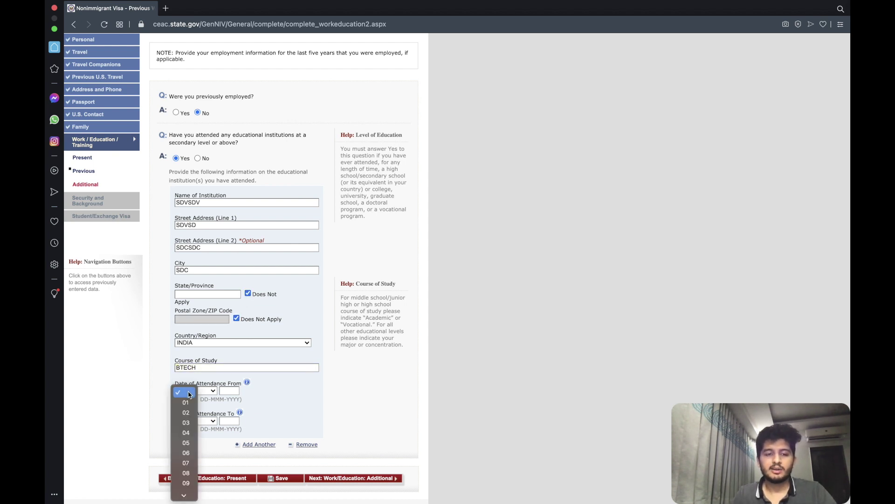
left_click(184, 423)
left_click(205, 391)
left_click(207, 423)
key("Tab")
type("2016")
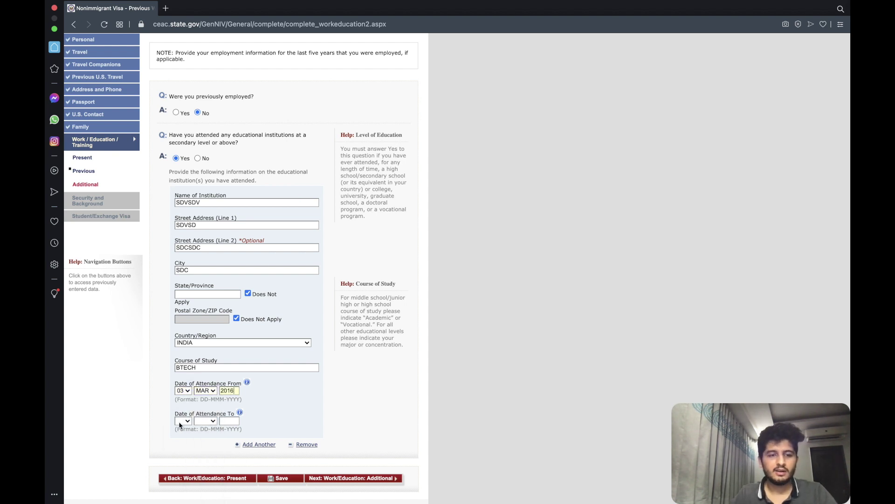
Set the attendance end date to 05 MAR 2020.
left_click(180, 425)
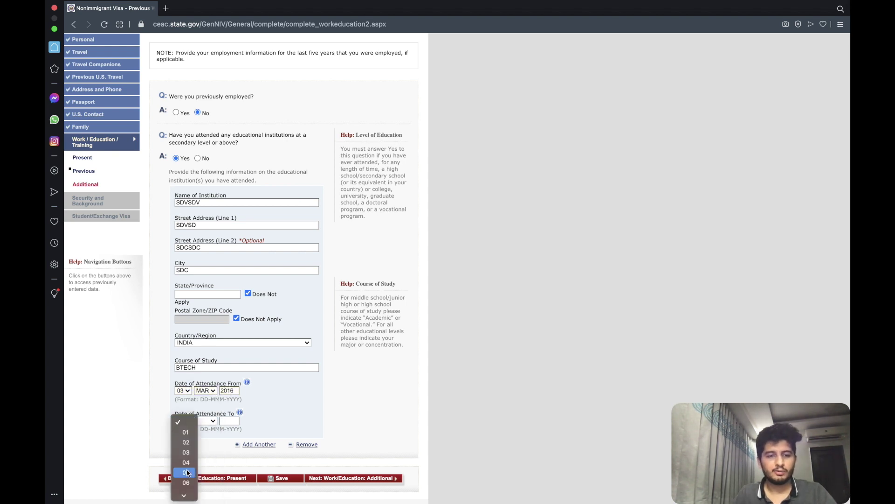
left_click(183, 469)
left_click(206, 423)
left_click(205, 450)
type("2020")
Save the previous education details and continue to the Additional Work/Education page.
left_click(353, 478)
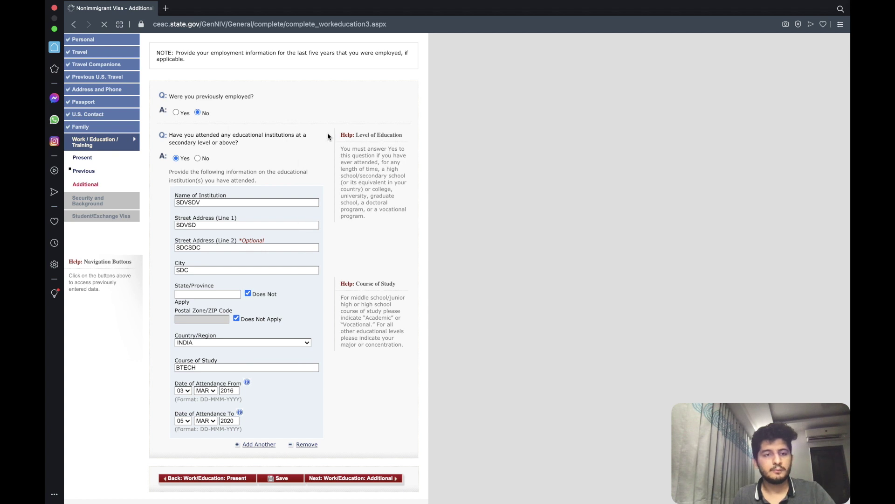
scroll(300, 194, "down", 3)
left_click(230, 182)
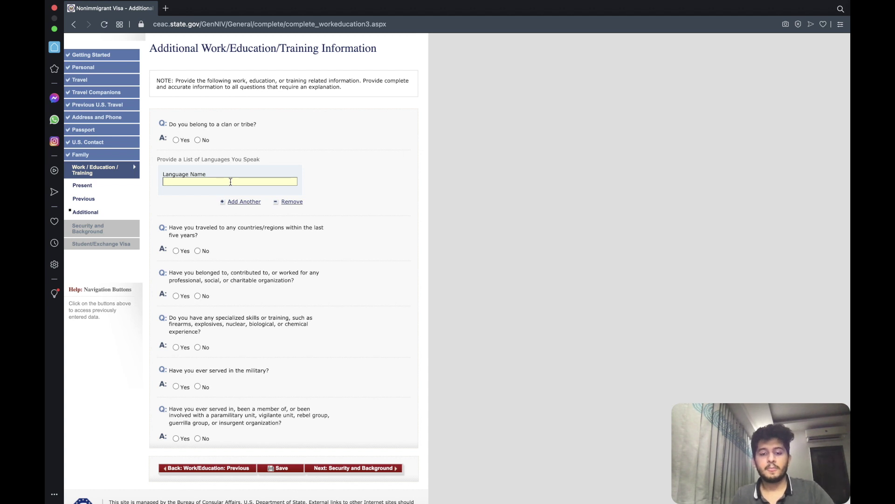
List FRENCH and HINDI as spoken languages and answer No to clan or tribe membership.
type("FRENCH")
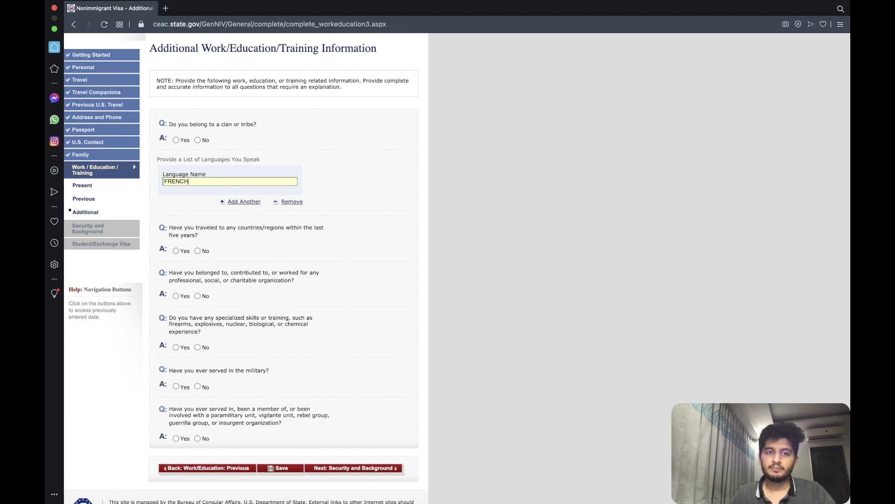
left_click(239, 202)
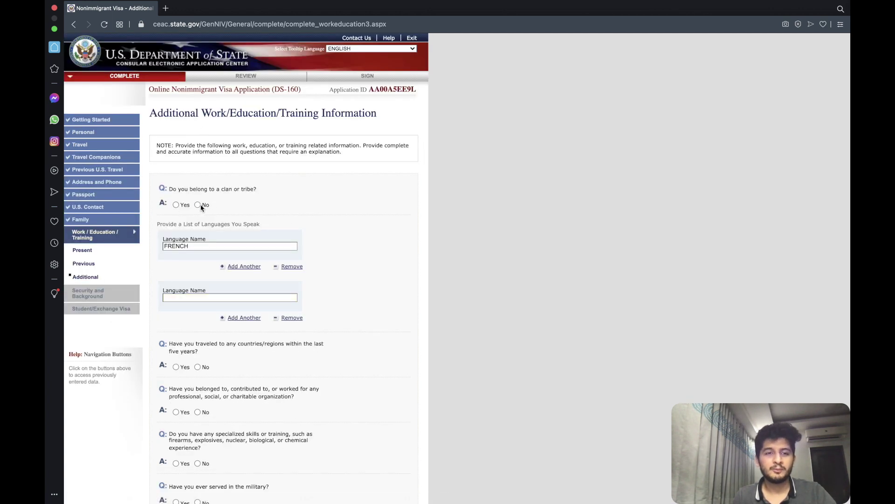
left_click(198, 204)
scroll(202, 208, "down", 2)
left_click(196, 241)
type("HINDI")
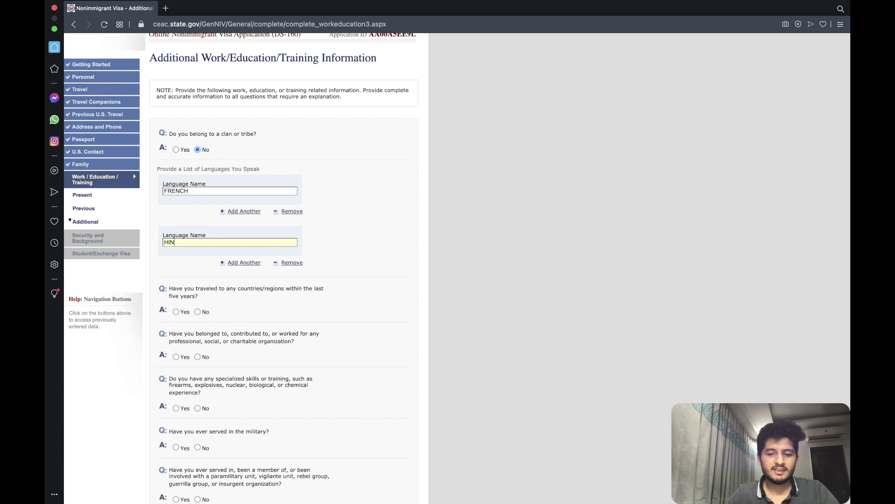
left_click(336, 194)
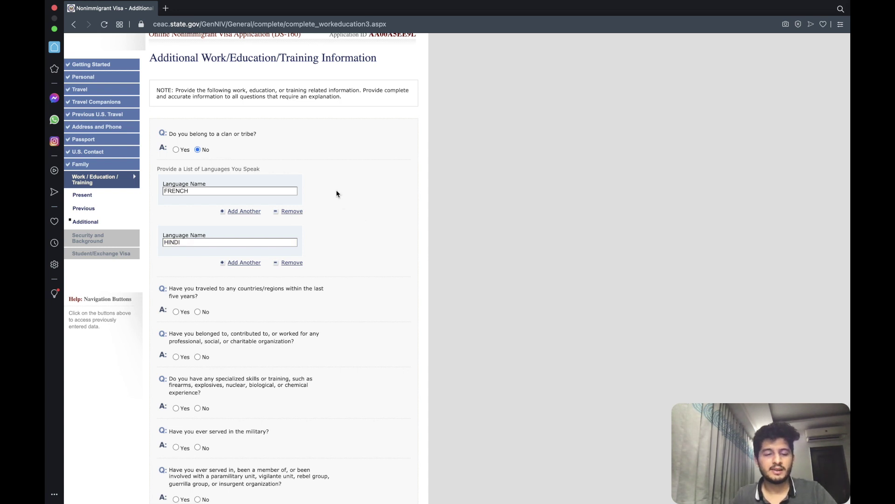
scroll(335, 194, "down", 5)
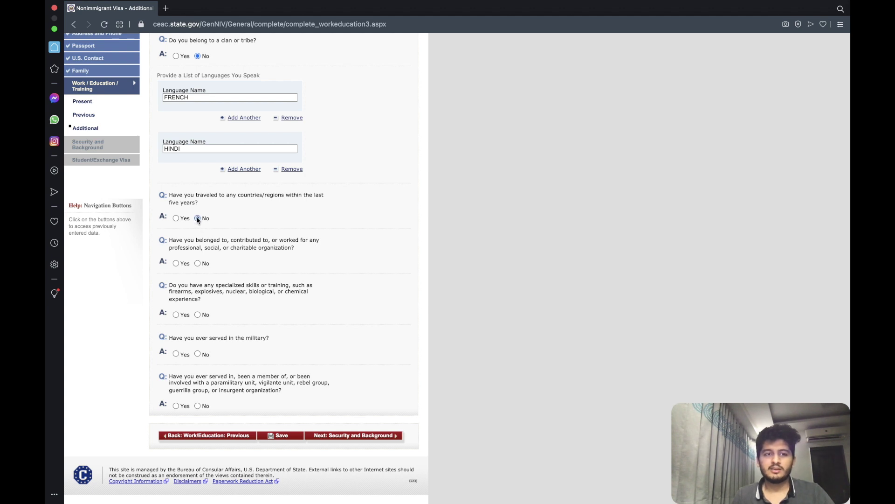
Answer No to organization membership, weapons skills and paramilitary involvement, then continue.
left_click(197, 263)
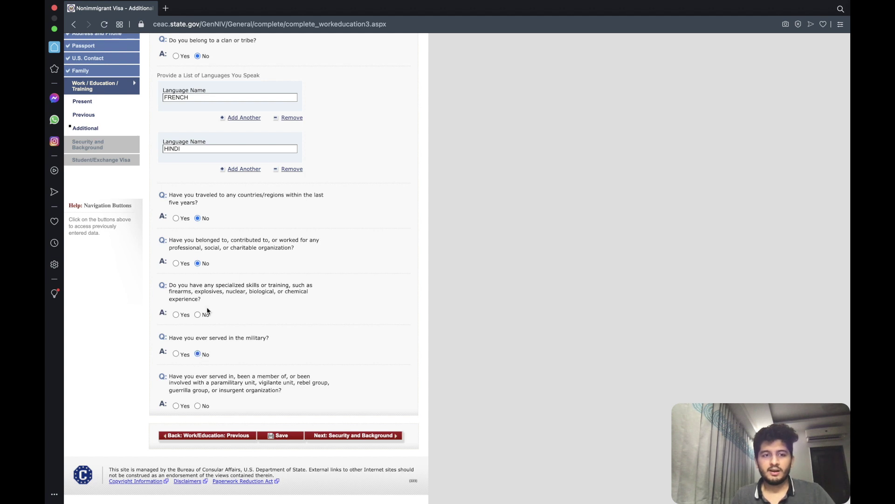
scroll(208, 311, "down", 5)
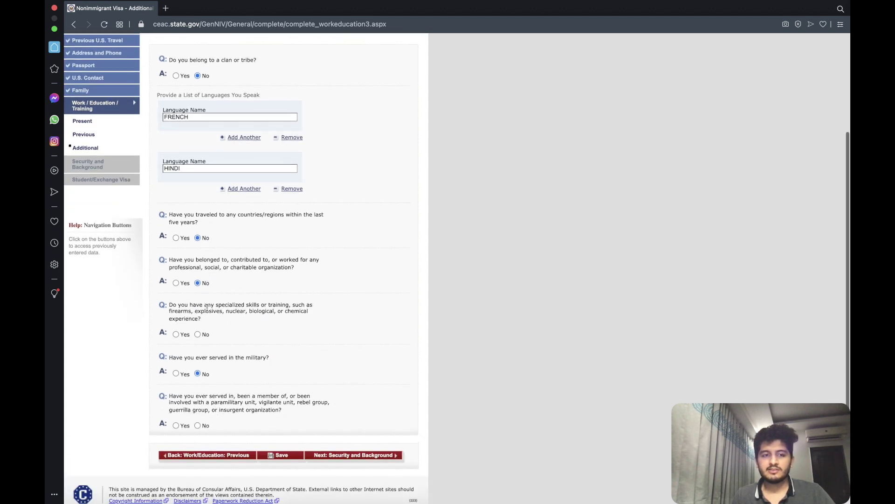
left_click(198, 331)
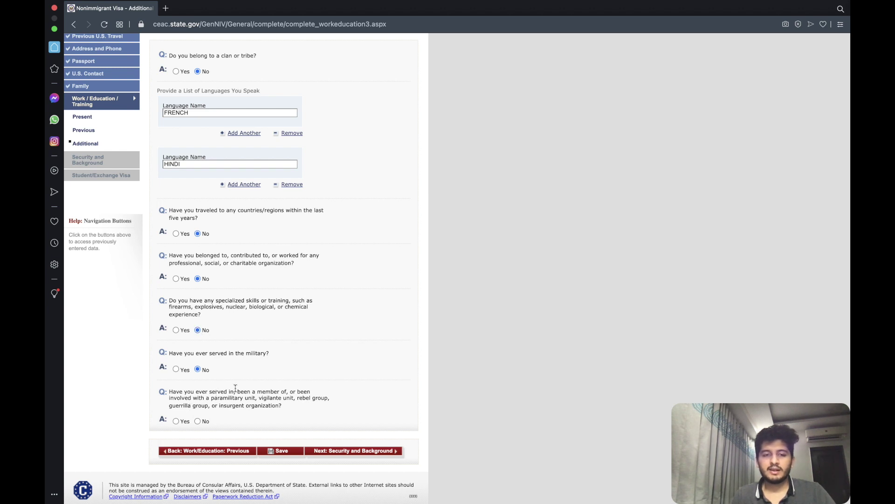
left_click(197, 421)
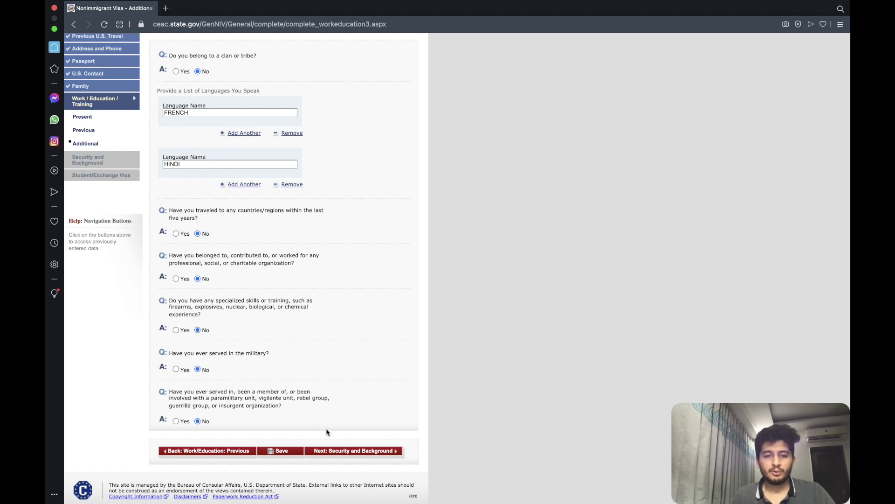
left_click(345, 449)
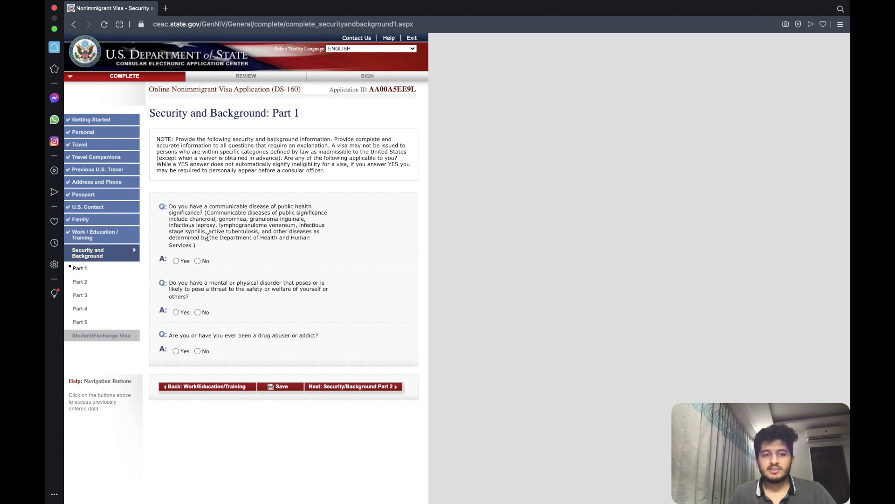
Answer No to the Part 1 communicable disease question and continue to Part 2.
left_click(198, 261)
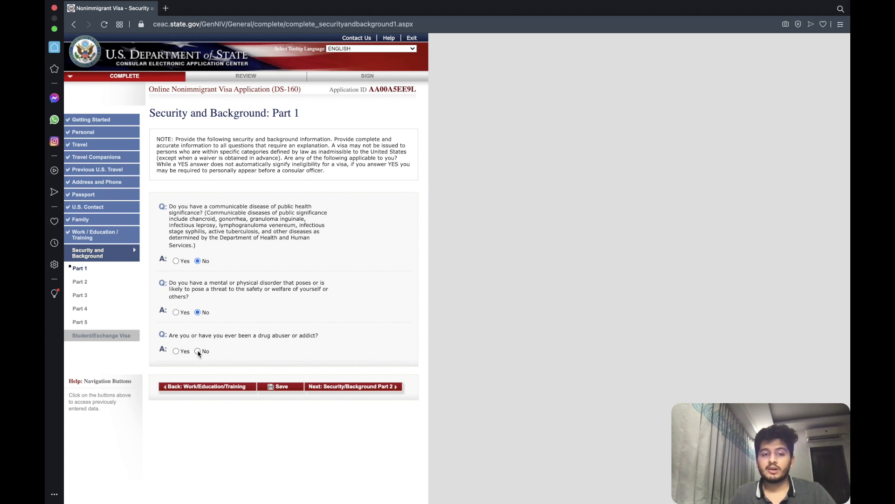
left_click(351, 387)
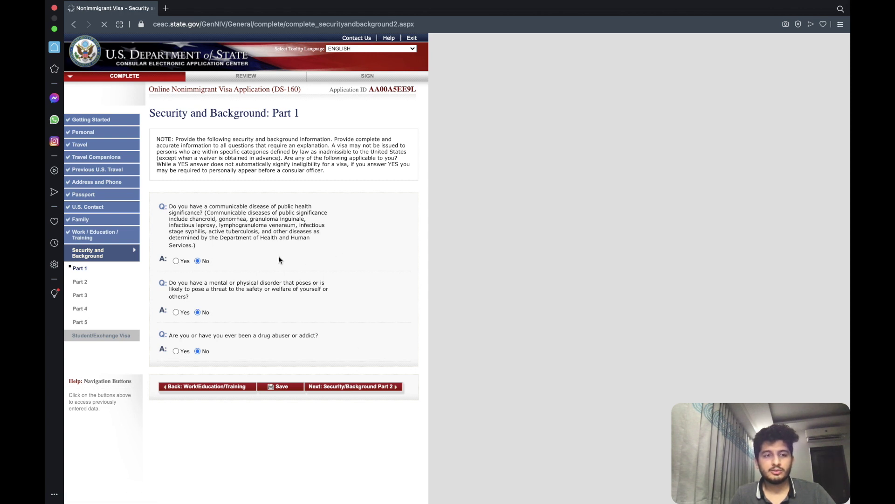
scroll(187, 228, "down", 2)
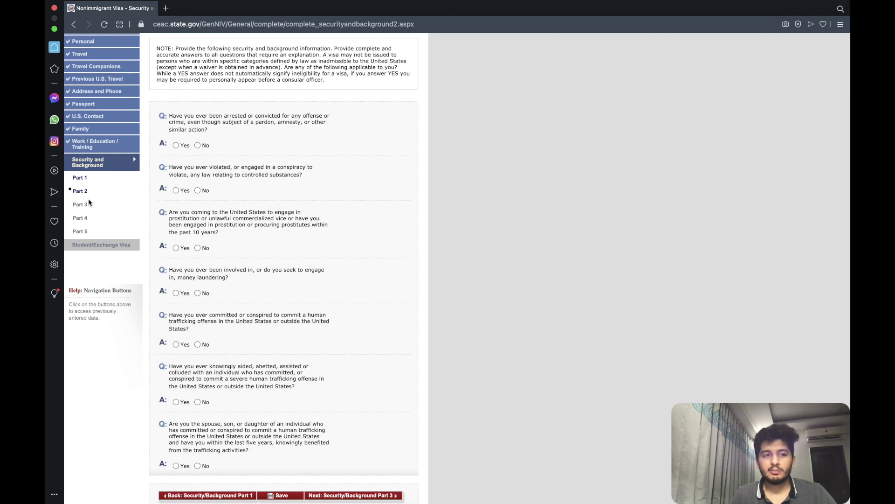
scroll(87, 176, "up", 5)
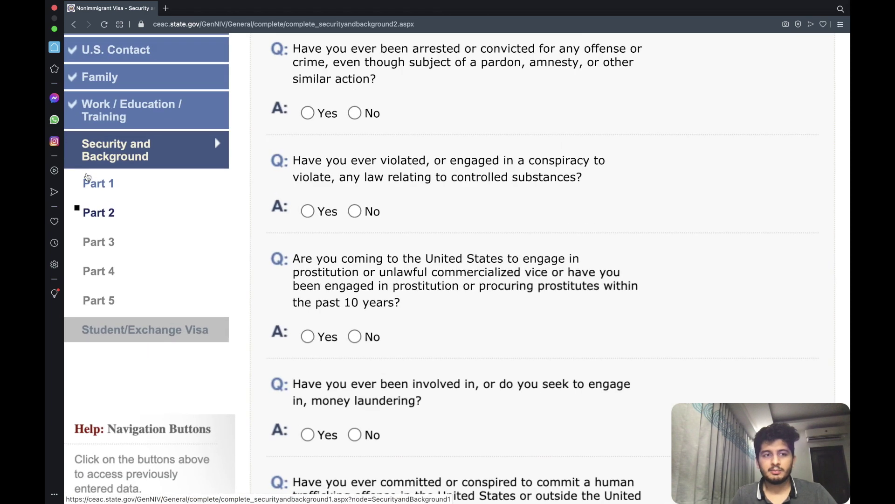
scroll(87, 177, "up", 1)
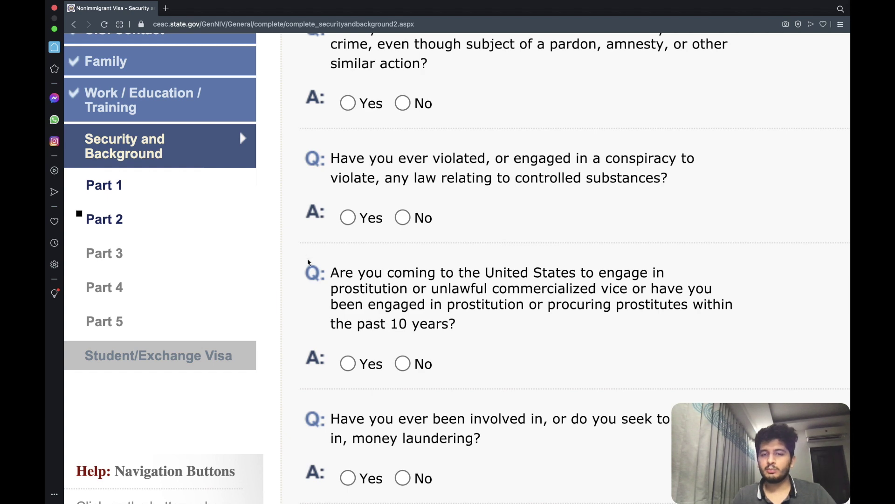
scroll(309, 263, "down", 2)
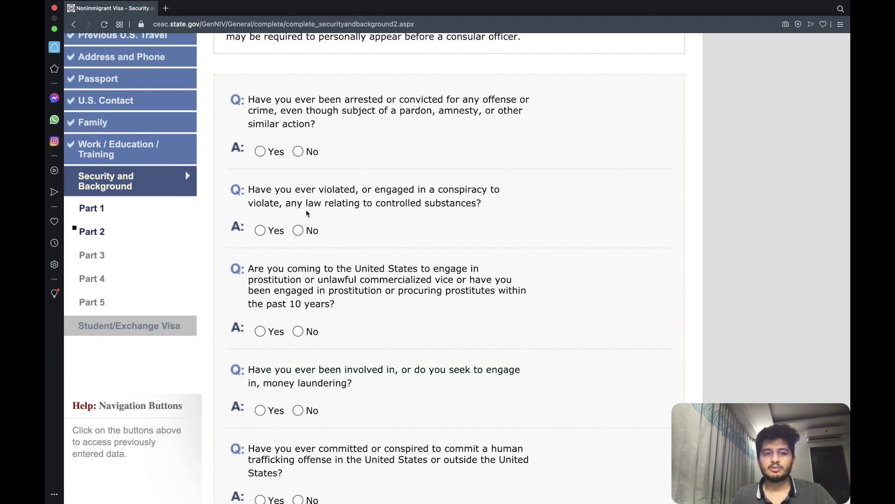
Answer No to every Part 2 question, from arrests through human trafficking, then continue.
left_click(298, 152)
scroll(301, 140, "down", 3)
left_click(299, 138)
scroll(301, 142, "down", 1)
scroll(301, 144, "down", 2)
left_click(298, 138)
left_click(298, 217)
left_click(298, 307)
scroll(298, 280, "down", 4)
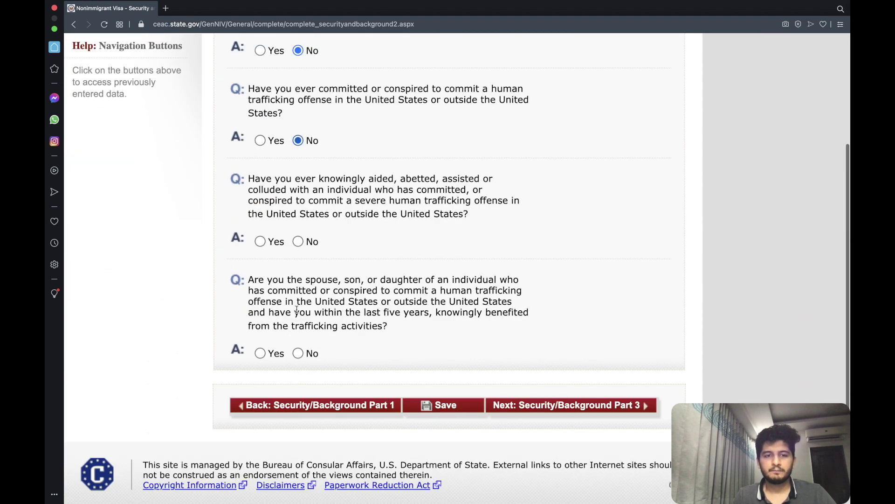
left_click(298, 241)
left_click(298, 352)
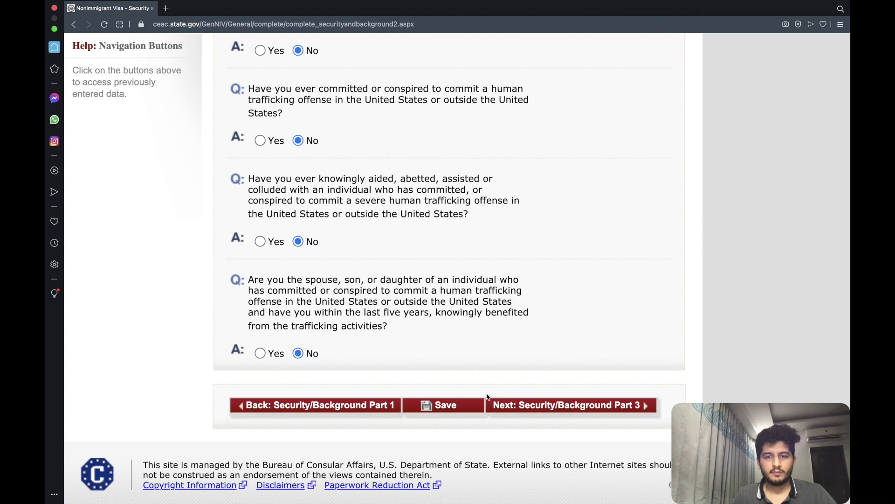
left_click(520, 406)
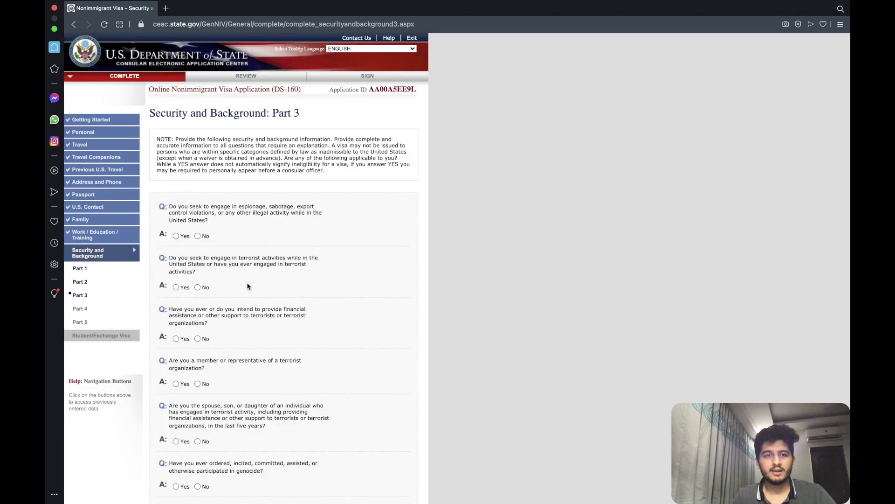
Answer No to the Part 3 espionage, terrorism, terrorist relative and genocide questions.
scroll(247, 276, "down", 3)
left_click(197, 156)
left_click(197, 207)
left_click(197, 259)
scroll(199, 260, "down", 3)
left_click(197, 229)
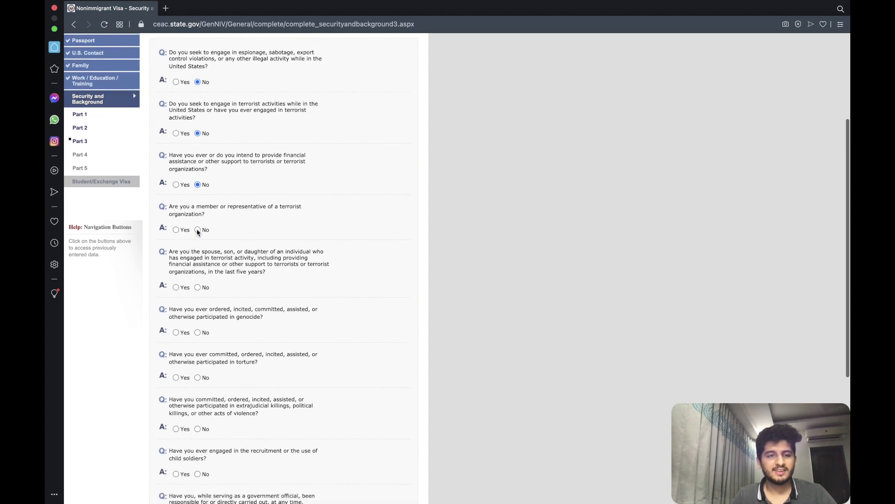
left_click(197, 287)
left_click(198, 333)
Answer No to the remaining Part 3 questions, from torture to organ transplantation, and continue.
scroll(199, 334, "down", 4)
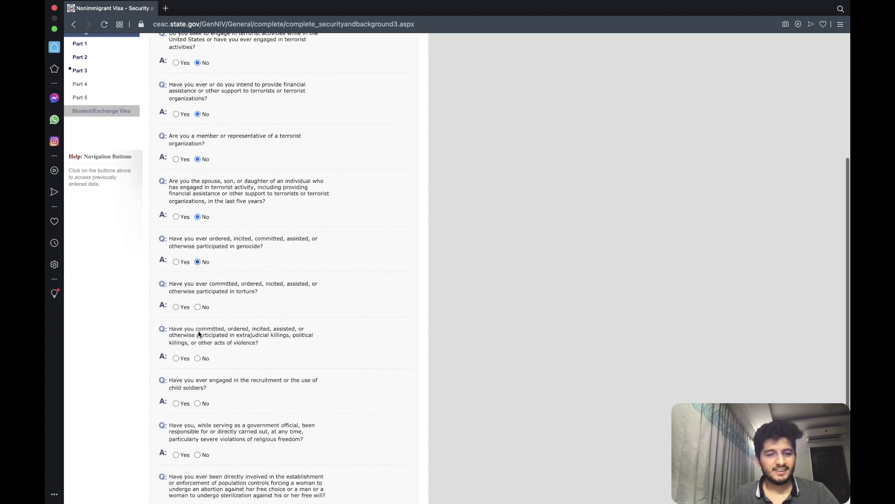
left_click(197, 279)
left_click(197, 331)
left_click(197, 376)
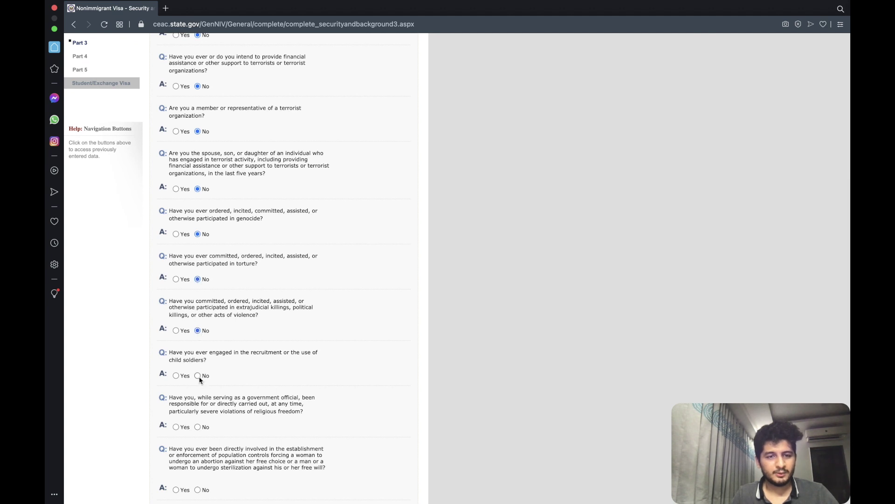
scroll(200, 379, "down", 4)
left_click(198, 401)
left_click(197, 338)
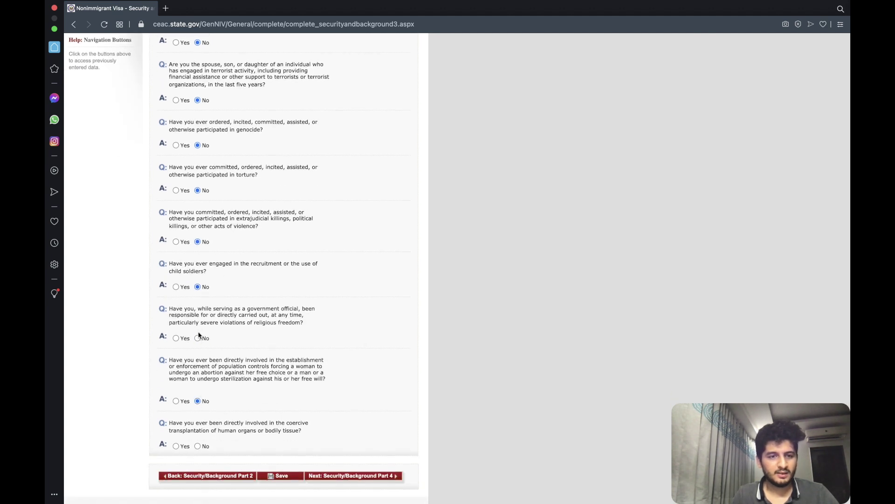
left_click(197, 446)
left_click(336, 477)
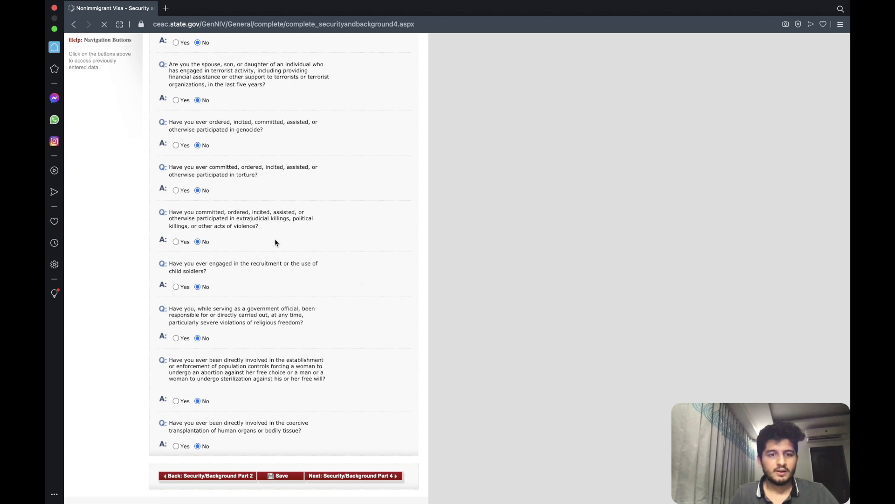
Answer No to both Part 4 questions and continue to Part 5.
left_click(198, 242)
left_click(198, 287)
left_click(327, 317)
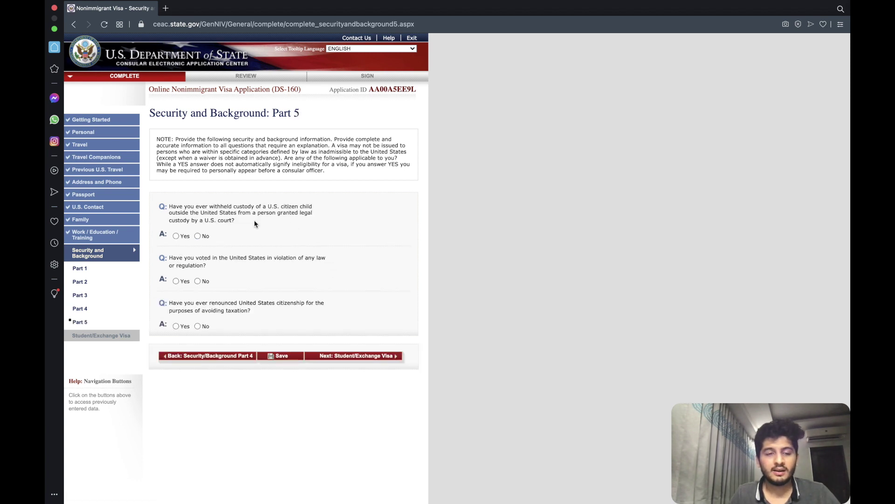
Answer No on child custody, illegal voting and renouncing citizenship, then continue.
left_click(197, 235)
left_click(198, 280)
left_click(197, 326)
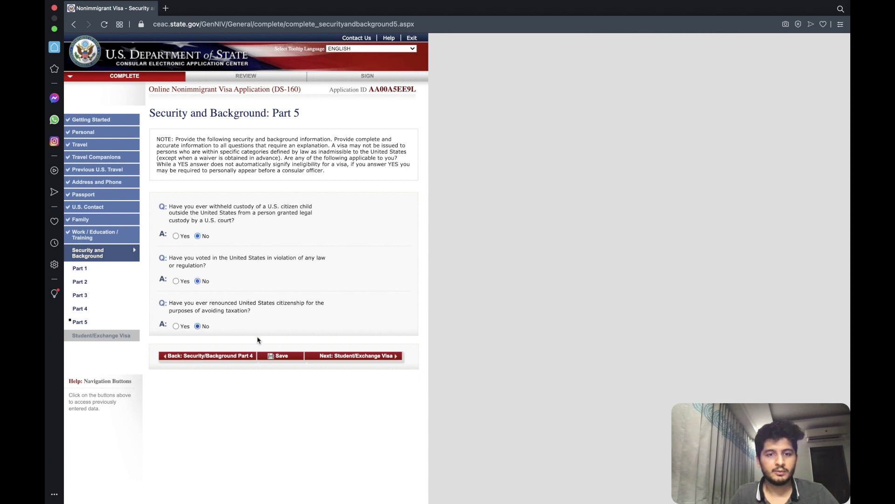
left_click(325, 357)
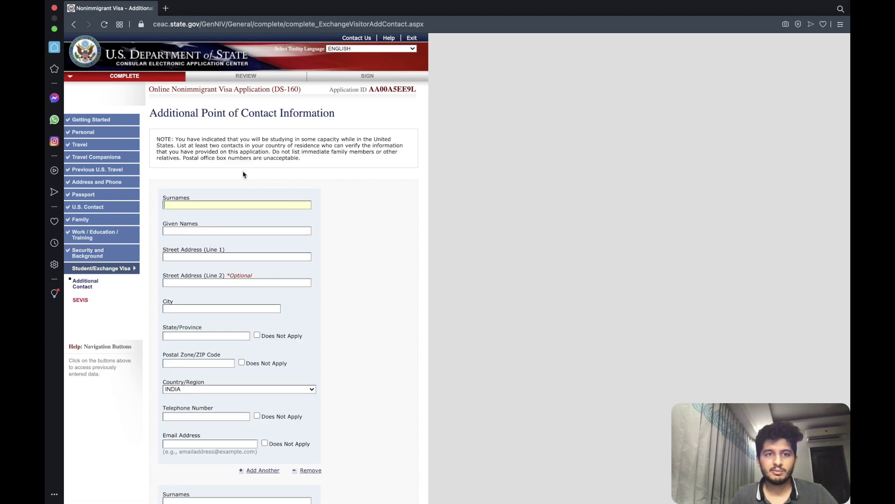
scroll(243, 175, "down", 3)
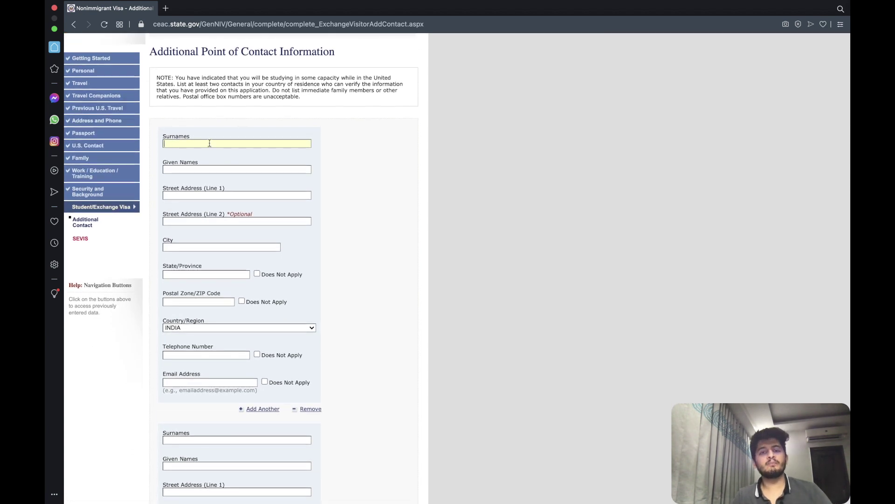